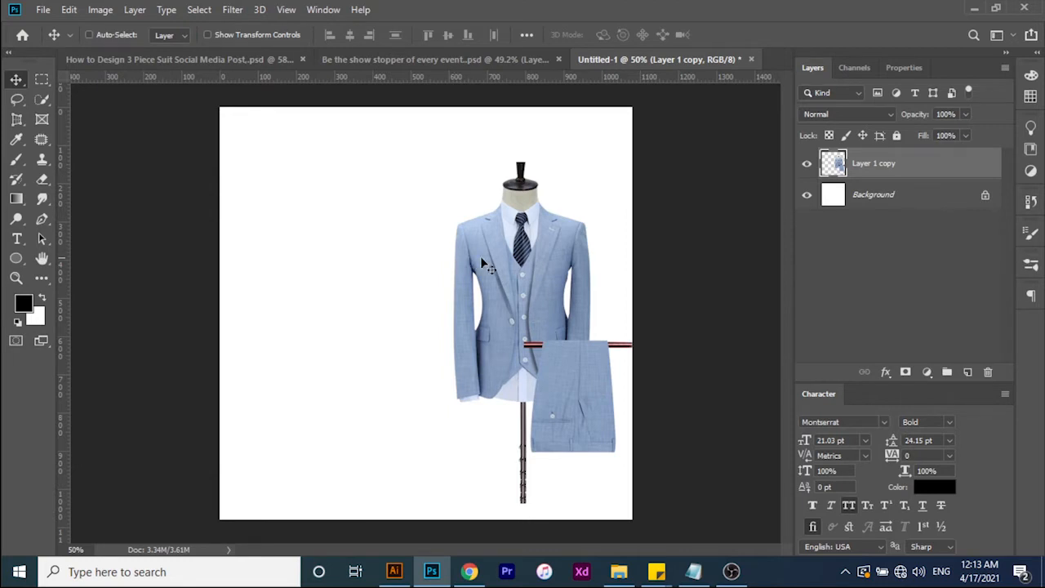
Step: Reposition the suit image slightly to the left within the right half of the canvas
drag(507, 264, 496, 270)
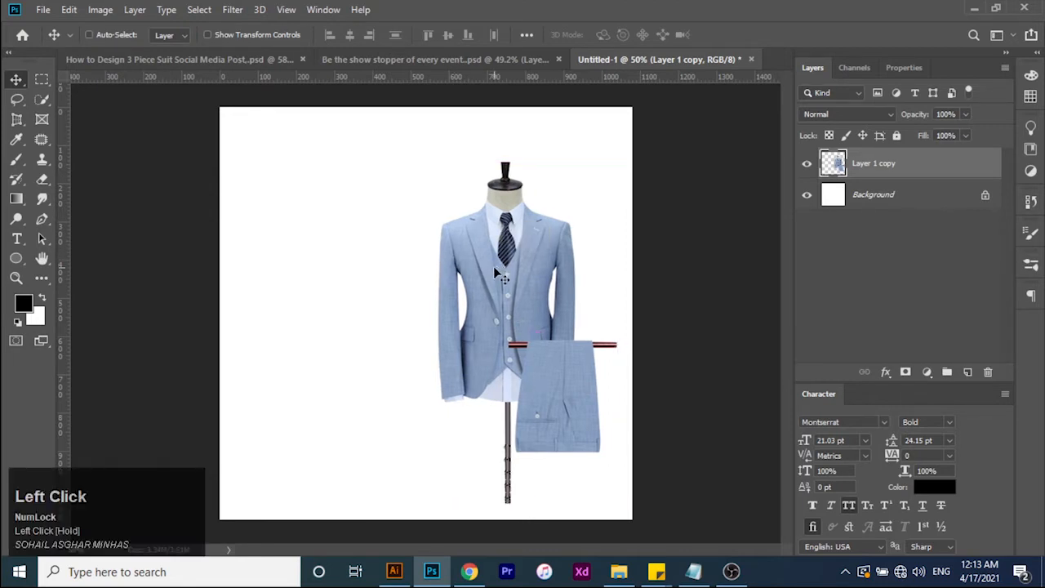
drag(494, 274, 521, 283)
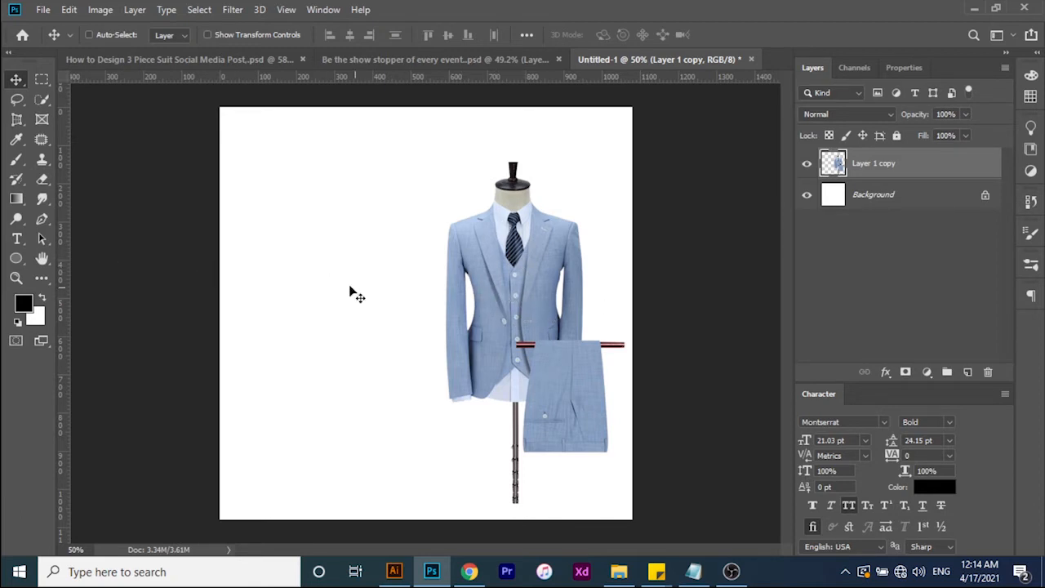
Step: Draw a black circle about 906 px wide over the suit with the Ellipse tool and move it up to about Y 30 px
click(16, 258)
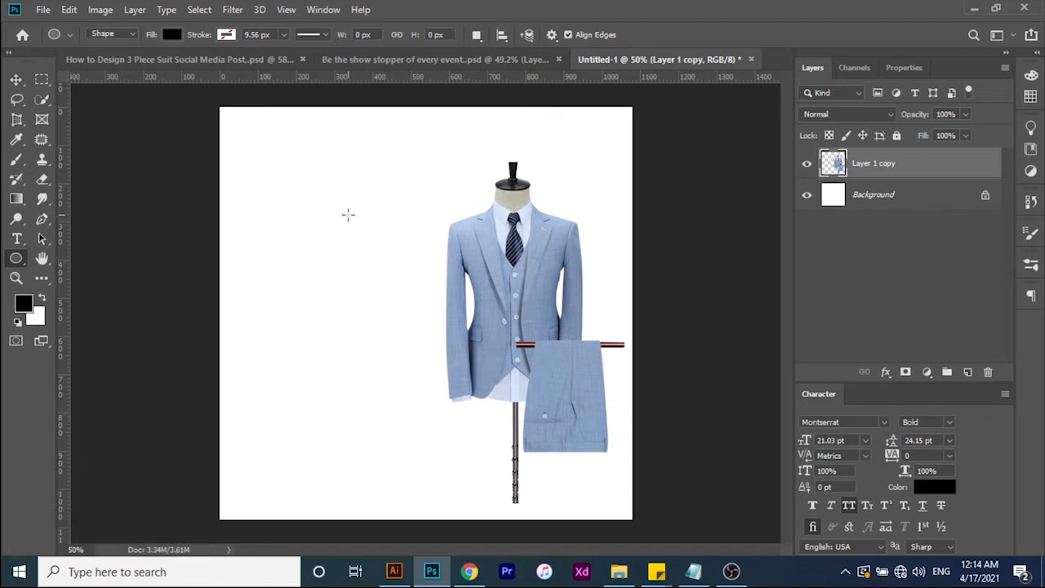
drag(332, 187, 444, 300)
drag(469, 334, 817, 441)
click(15, 79)
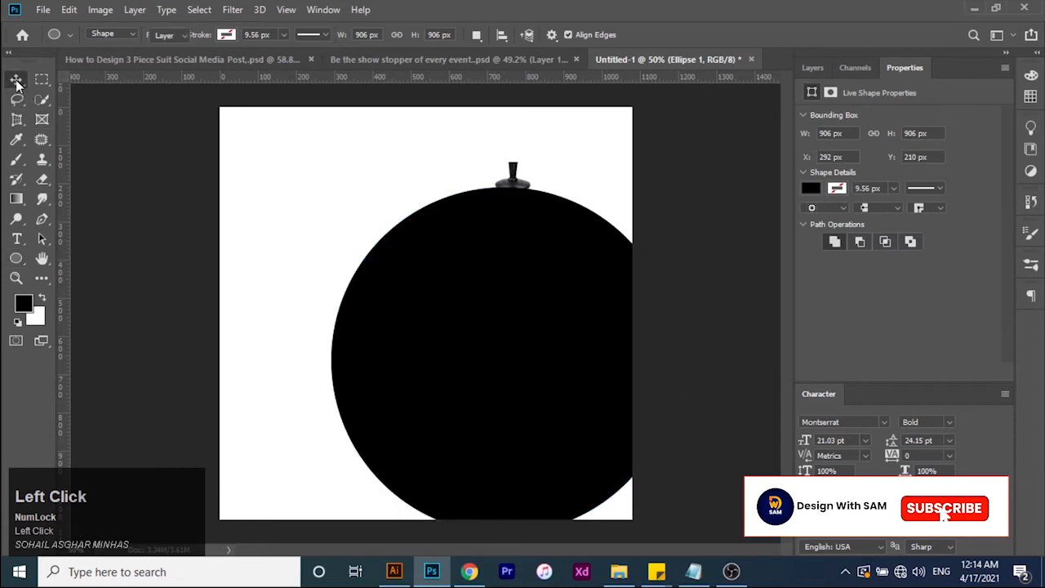
drag(466, 305, 464, 238)
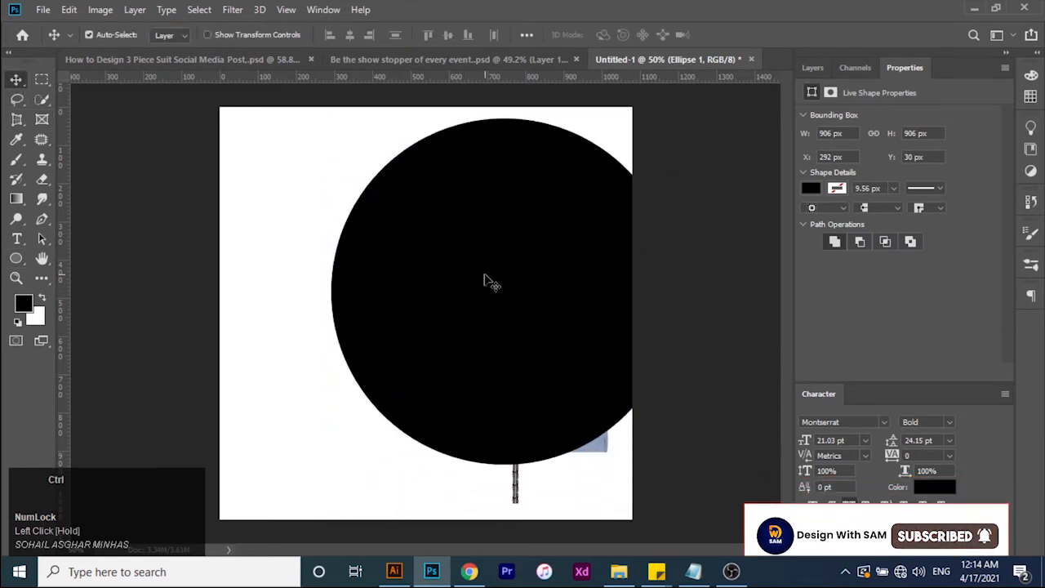
Step: Enlarge the circle proportionally to about 1205 px and place it so it runs past the canvas's top, right and bottom edges
key(ctrl+t)
key(shift)
drag(680, 465, 787, 510)
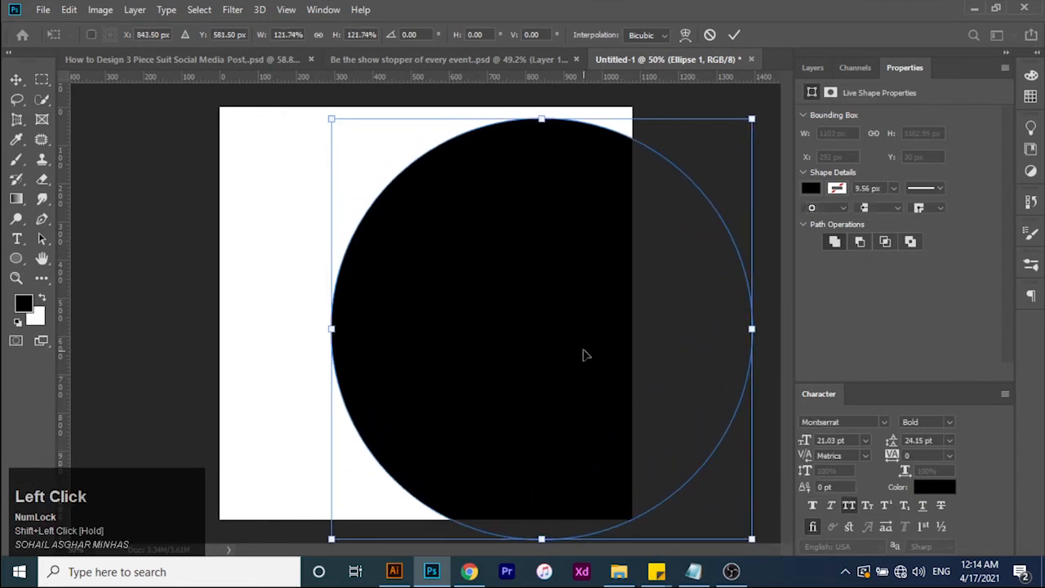
drag(581, 354, 585, 329)
key(shift+alt)
drag(757, 522, 791, 530)
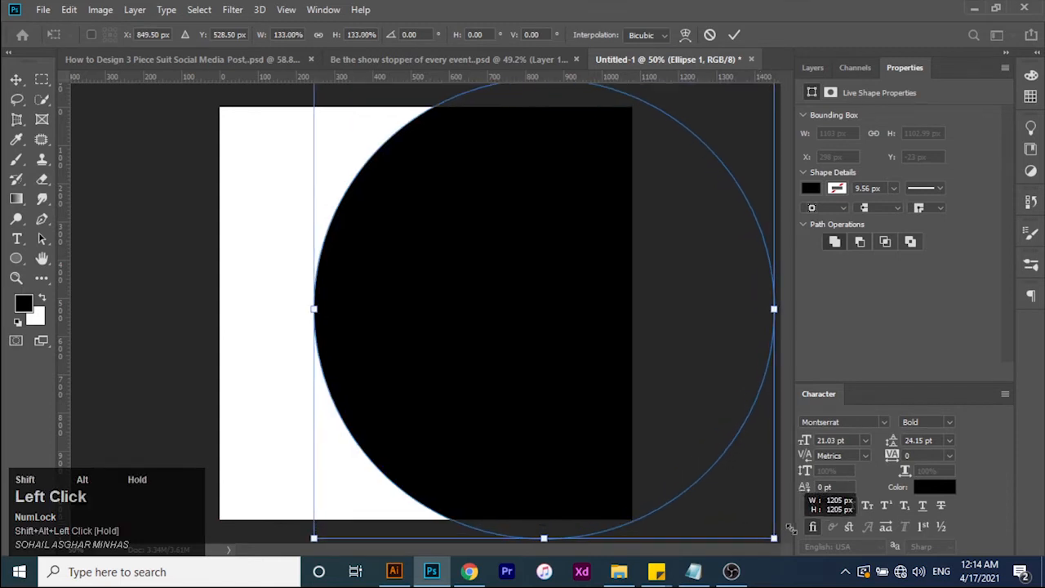
double_click(522, 348)
key(alt)
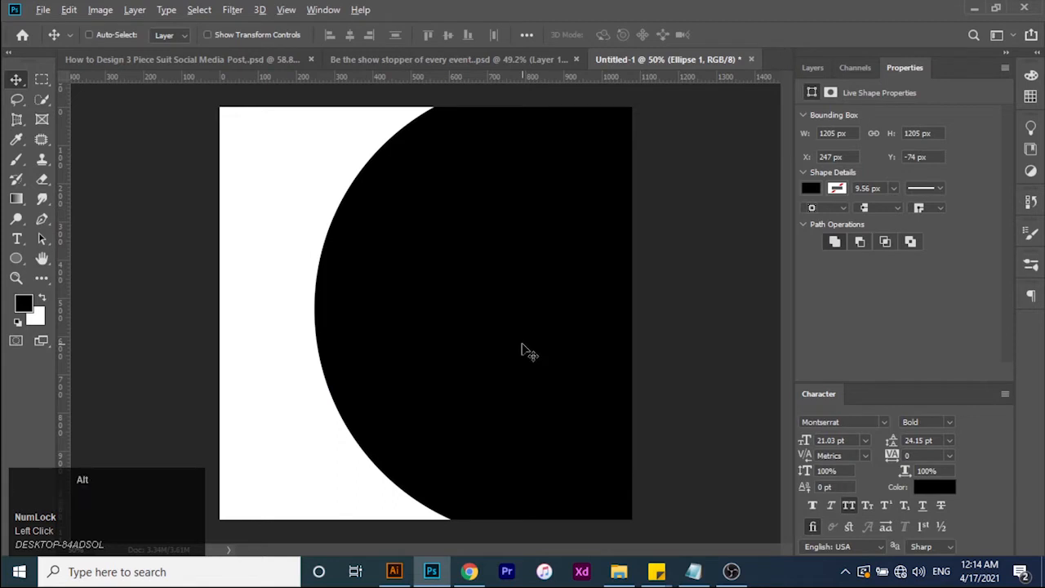
Step: Place the circle's layer beneath the suit layer and fill the circle with a light blue sampled from the jacket
click(816, 65)
drag(882, 164, 876, 208)
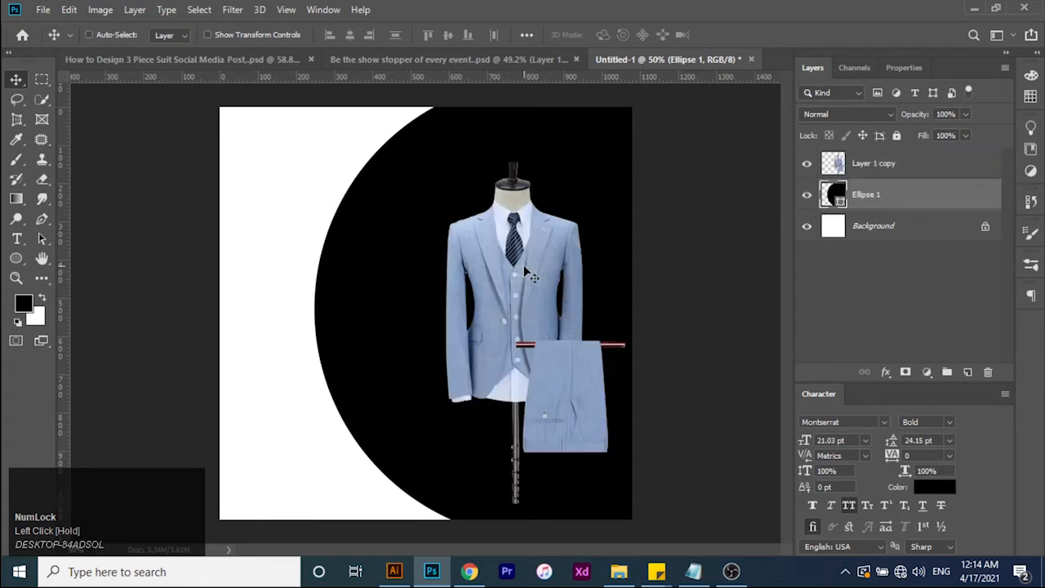
ctrl+click(357, 289)
click(16, 139)
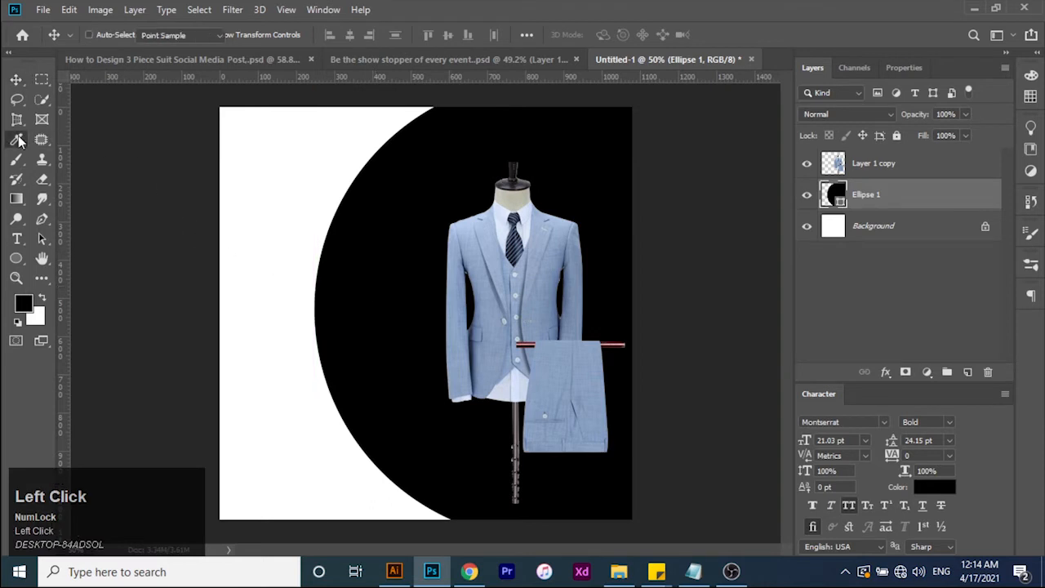
click(471, 231)
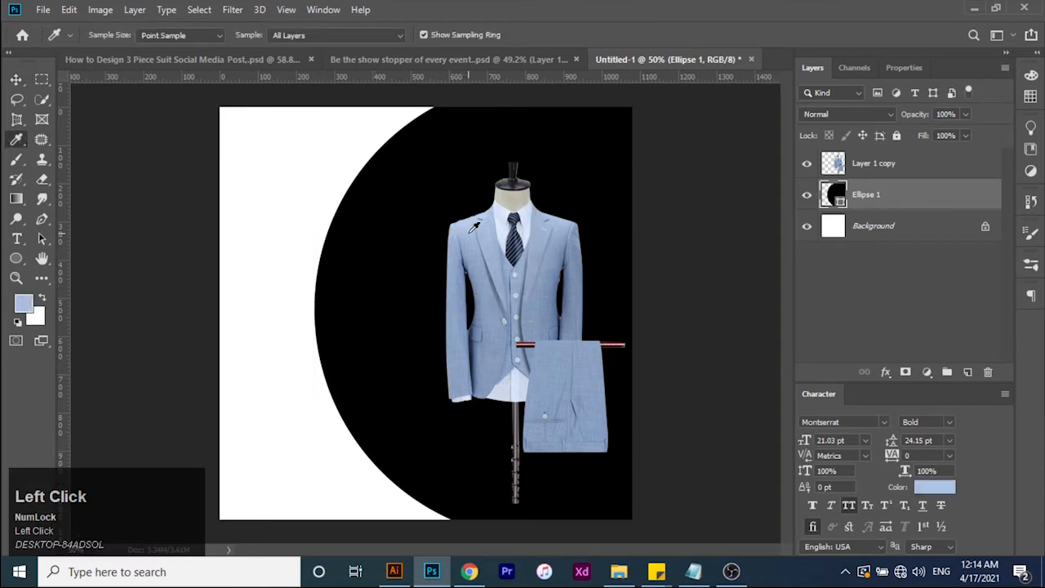
key(alt)
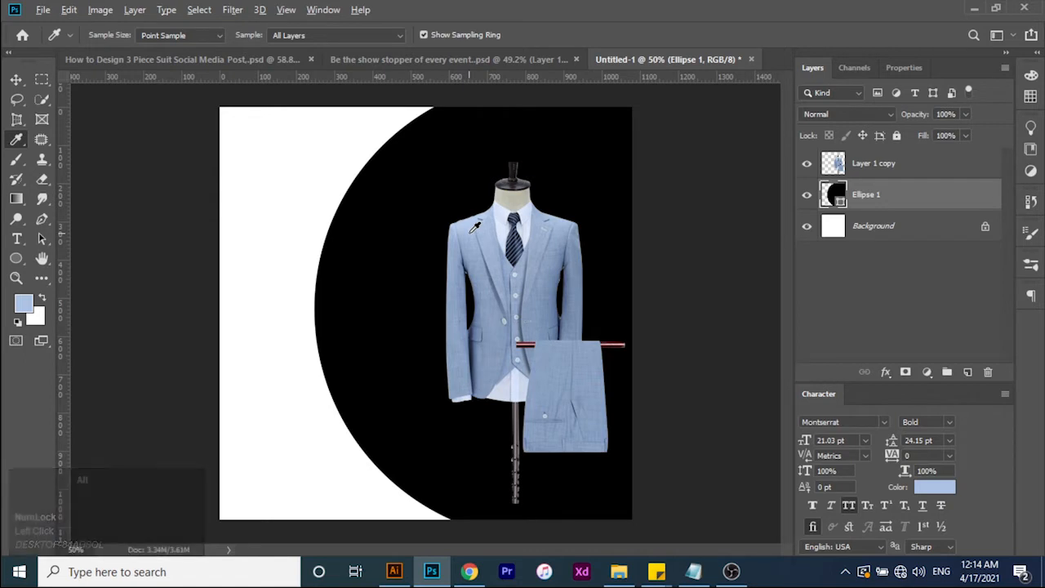
key(alt+BackSpace)
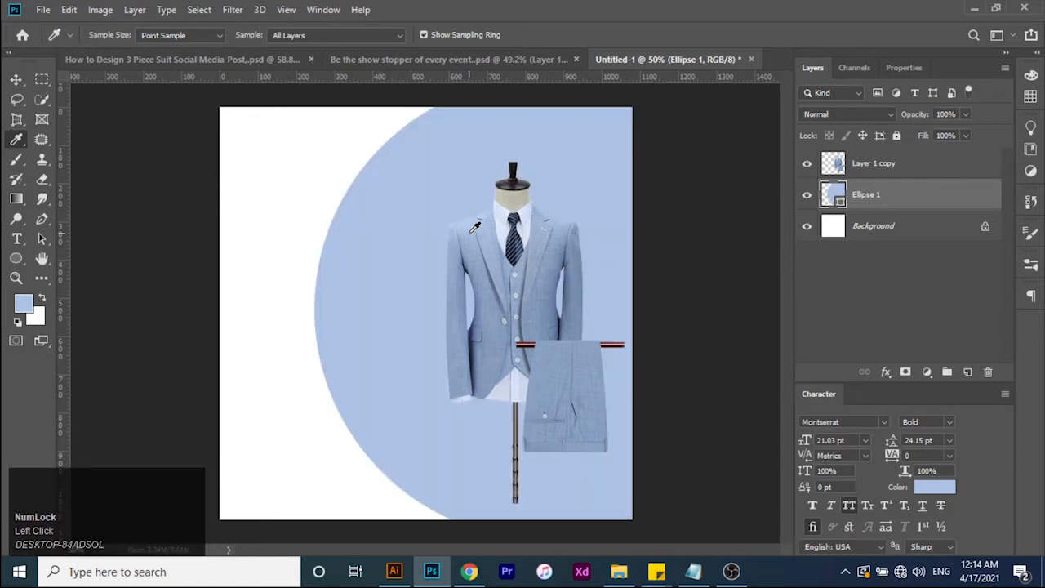
Step: Duplicate the blue circle offset to the right, fill the copy with pale lavender sampled from the shirt, and leave a narrow blue band
click(16, 79)
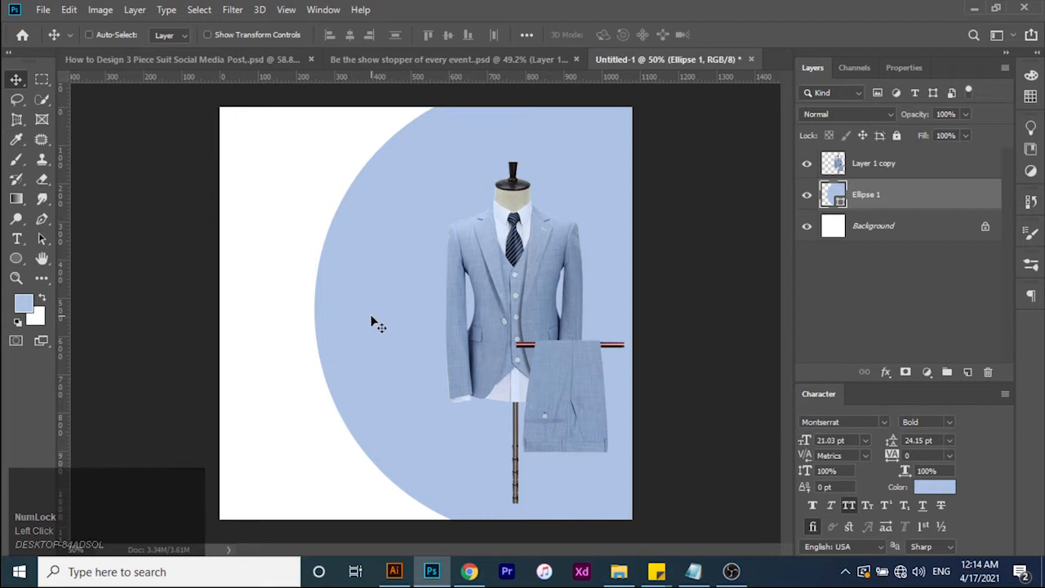
drag(366, 309, 427, 311)
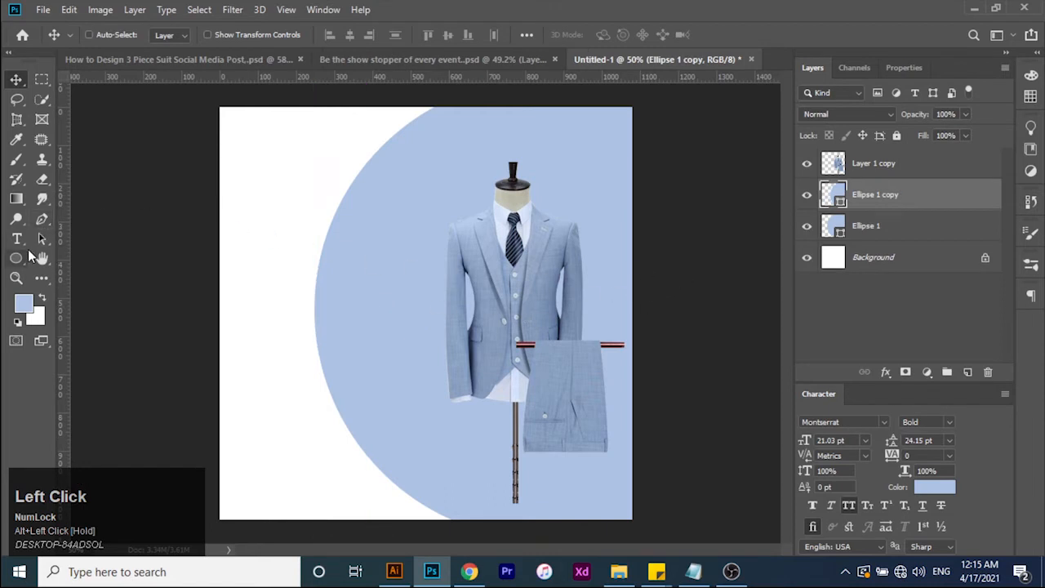
click(17, 140)
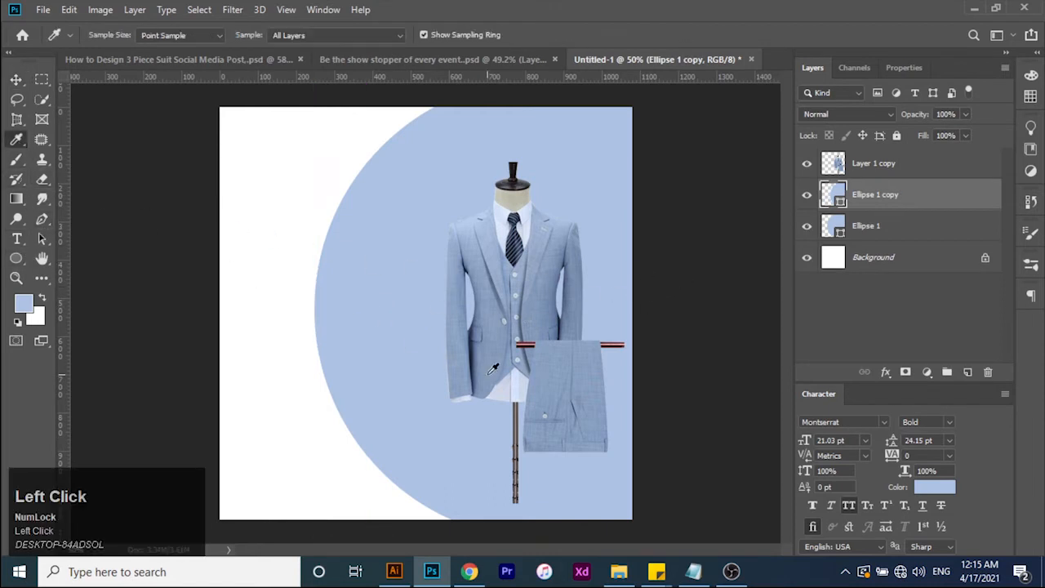
click(517, 382)
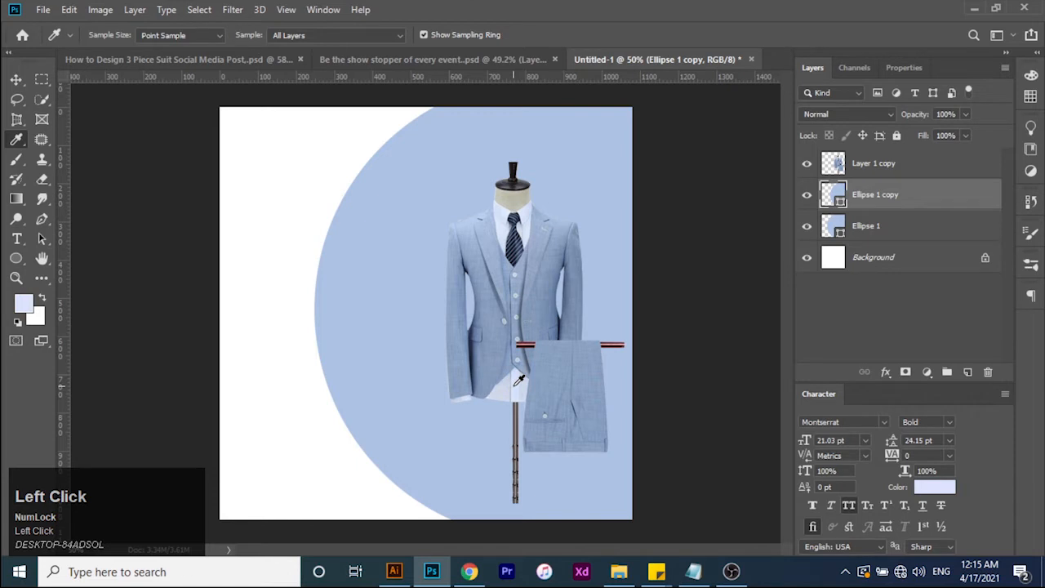
key(alt)
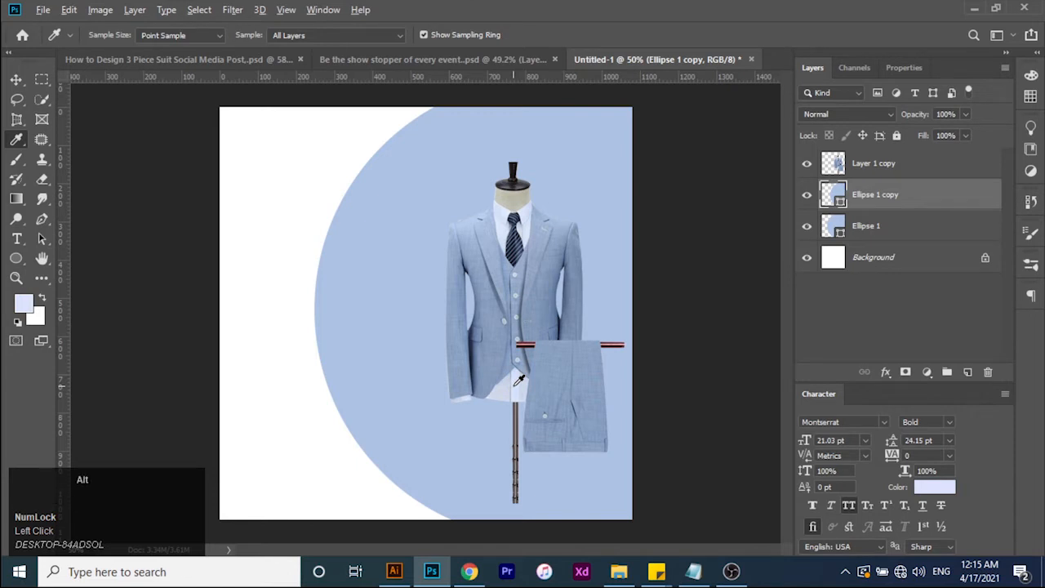
key(alt+BackSpace)
click(16, 79)
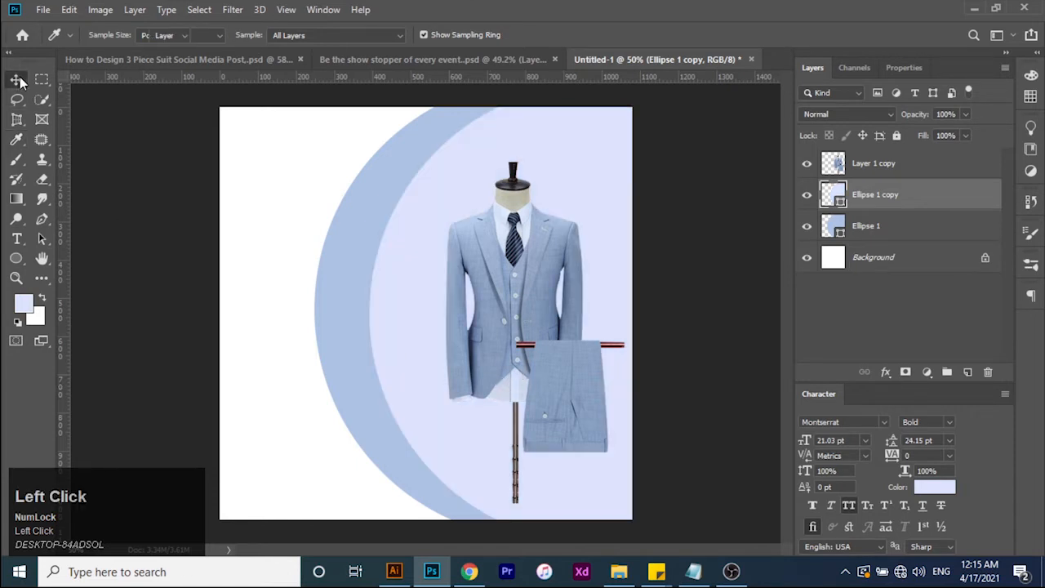
drag(396, 320, 377, 319)
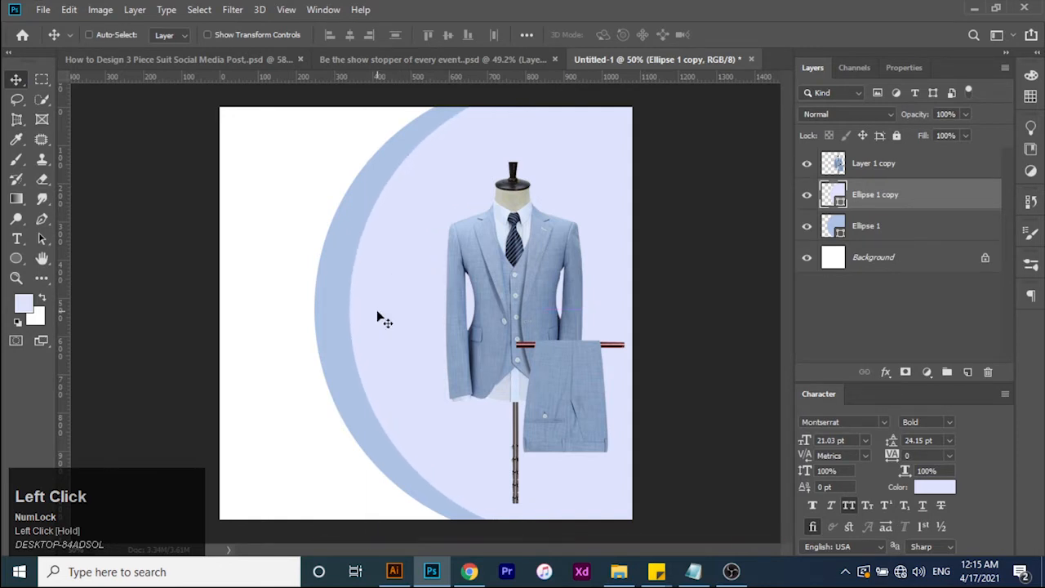
Step: Move the suit image down and to the right so the stand reaches the canvas's bottom edge
key(ctrl)
ctrl+click(508, 306)
drag(507, 302, 518, 321)
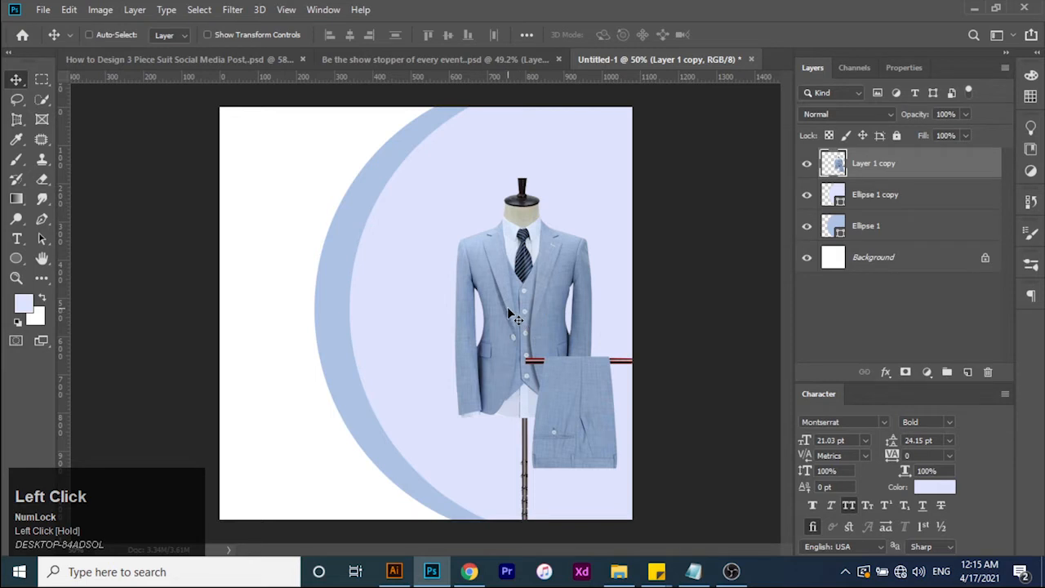
drag(492, 304, 508, 307)
Step: Shift the lavender and blue circles to the right, keeping a slim blue crescent and freeing white space for text
mouse_move(395, 298)
mouse_down()
mouse_move(424, 303)
mouse_move(381, 299)
mouse_move(403, 302)
mouse_up()
ctrl+click(391, 303)
ctrl+click(365, 301)
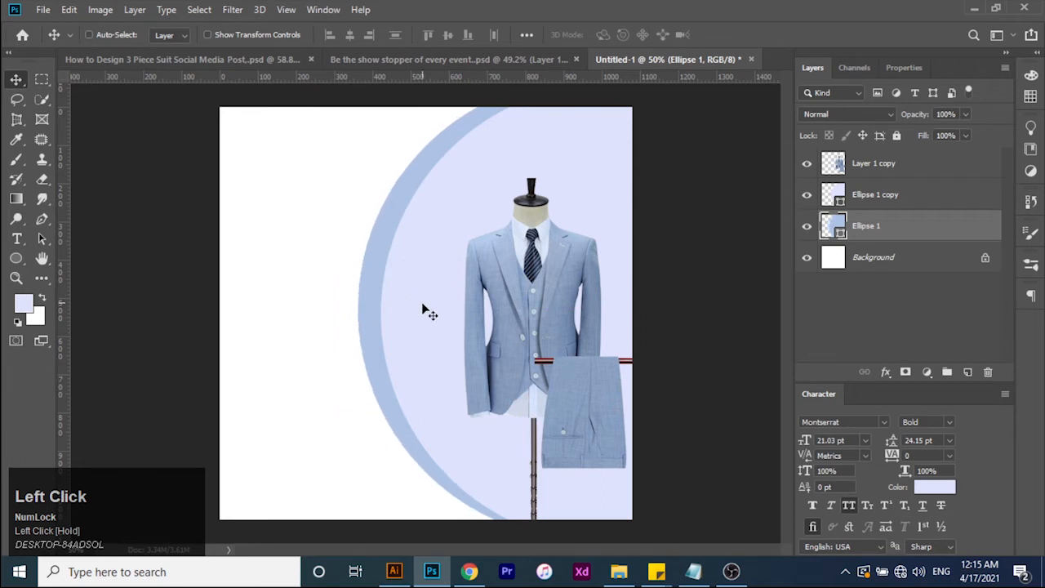
ctrl+click(422, 305)
drag(427, 305, 401, 308)
ctrl+click(396, 305)
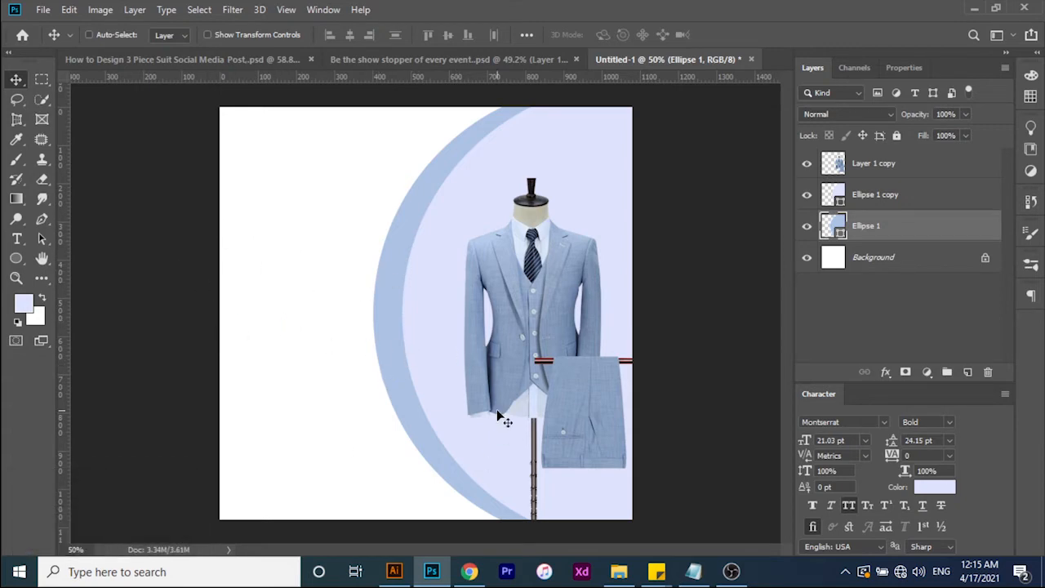
Step: Switch to Sticky Notes and copy the three-line text "Be the show stopper of every event"
click(656, 572)
click(681, 542)
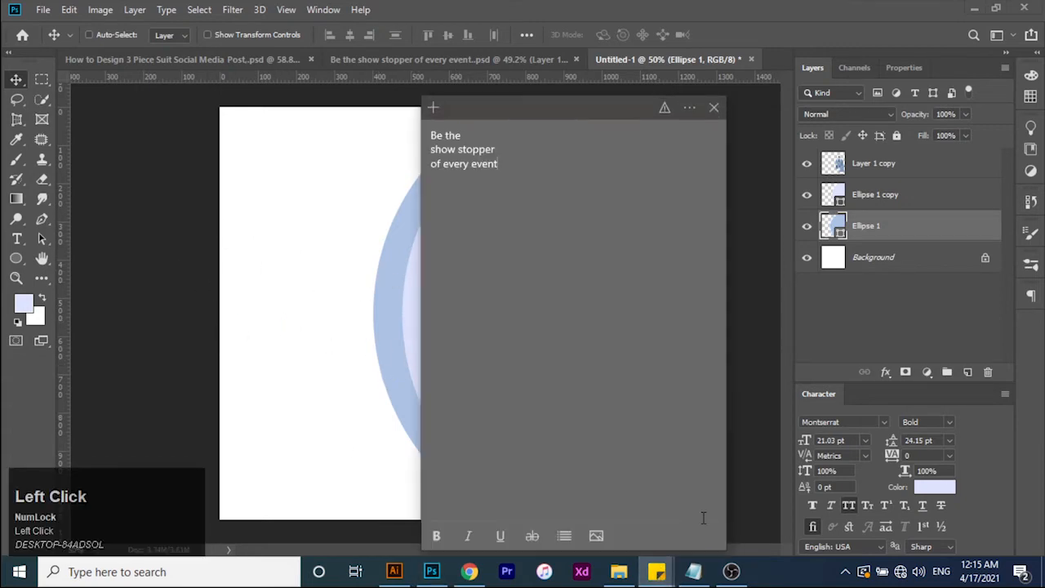
drag(516, 163, 411, 136)
key(ctrl+c)
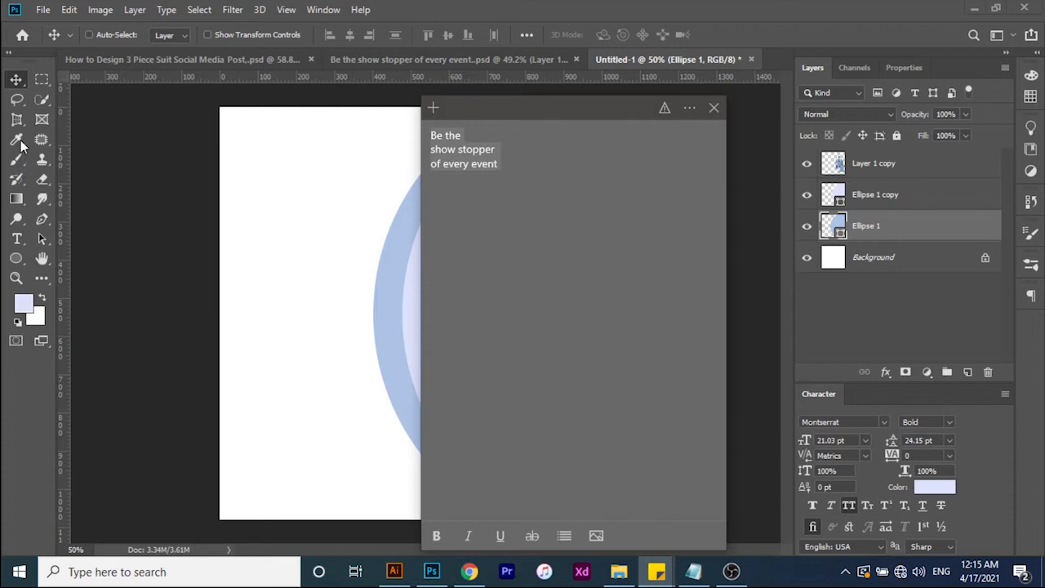
Step: Return to Photoshop and paste the copied headline as a new text layer on the white area beside the circles
click(187, 258)
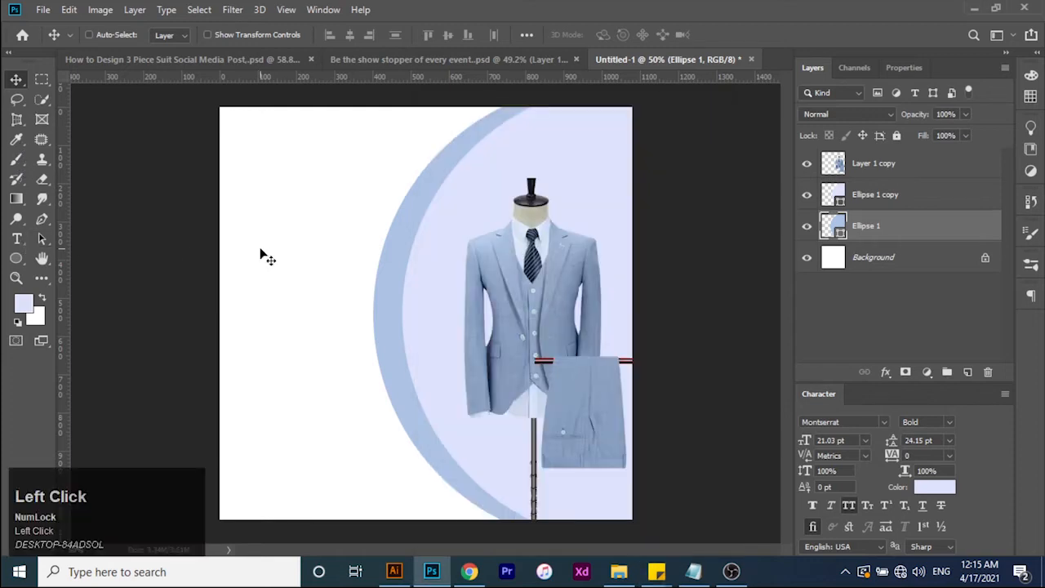
click(17, 239)
click(297, 251)
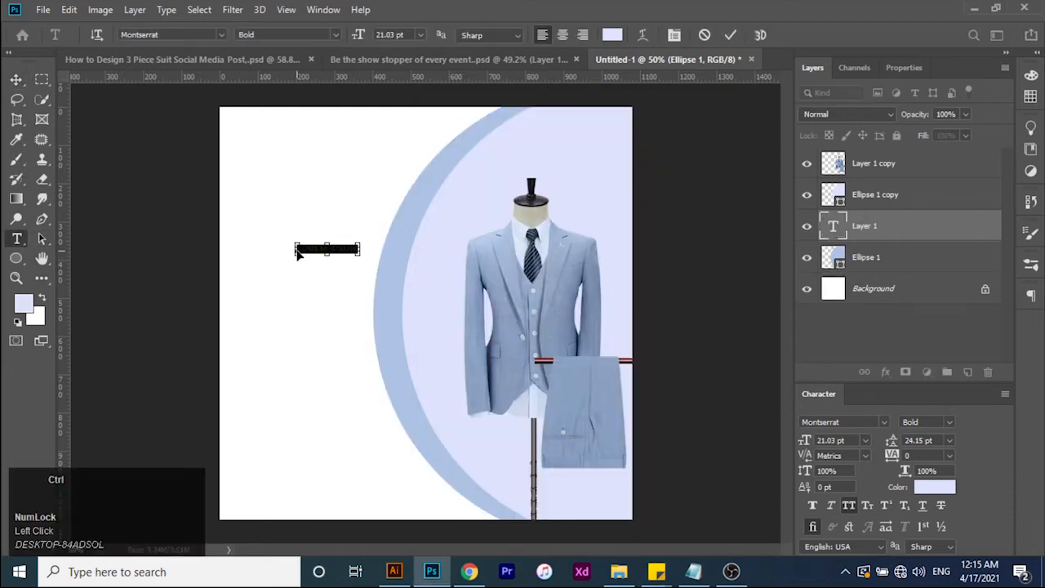
key(ctrl+v)
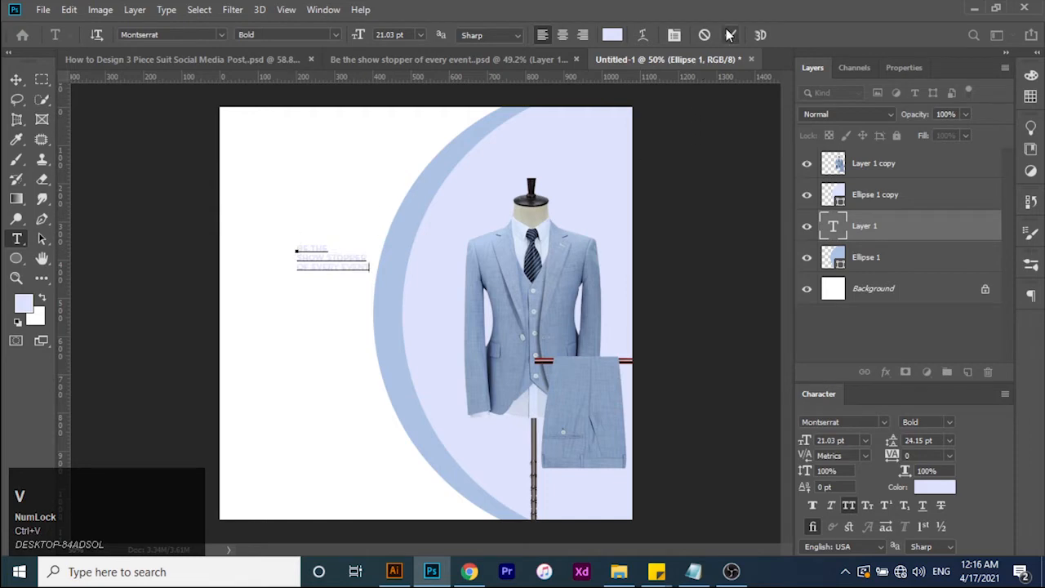
click(731, 34)
Step: Scale the headline up to about 277% and position it near the left edge of the canvas
key(ctrl+t)
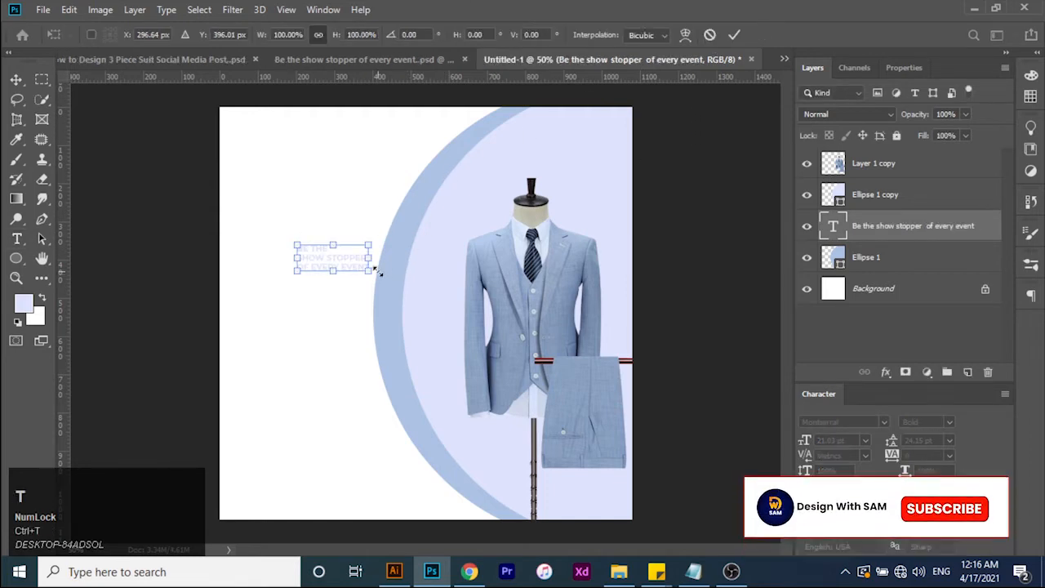
drag(371, 272, 356, 292)
drag(434, 321, 442, 328)
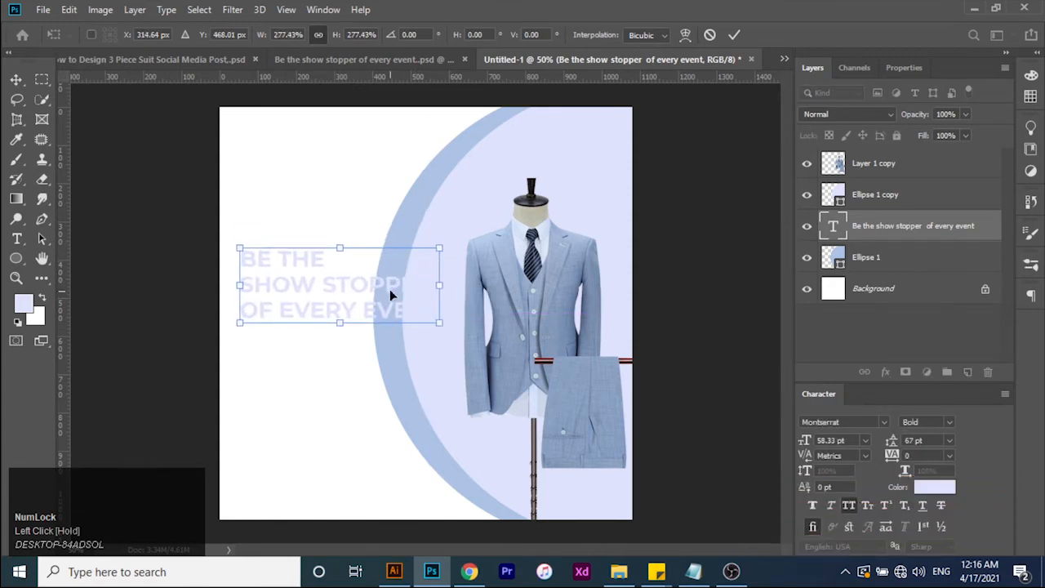
Step: Reset the foreground and background colors to black and white and fill the headline text with black
click(17, 240)
click(18, 324)
click(43, 299)
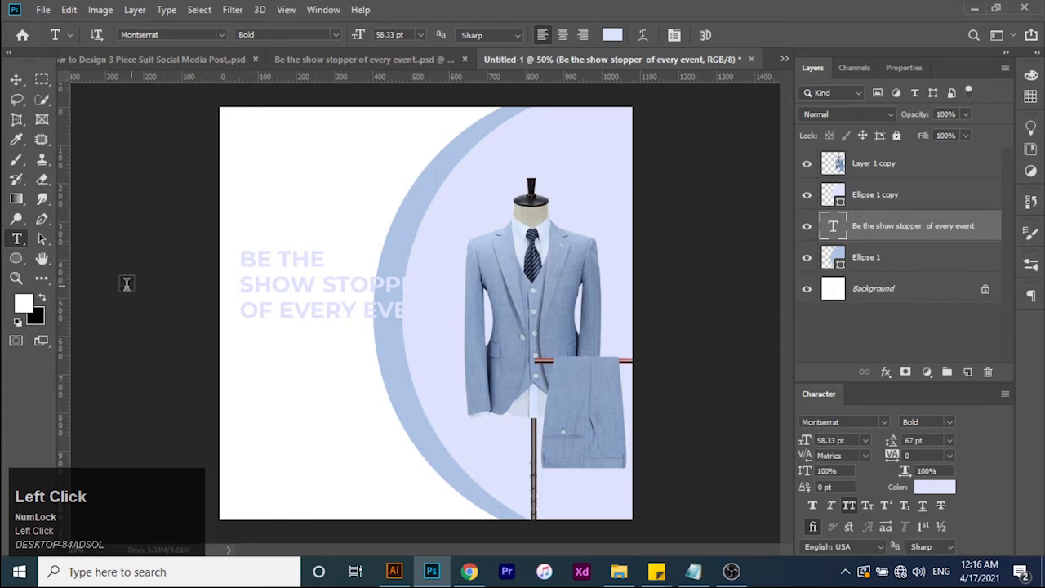
click(44, 297)
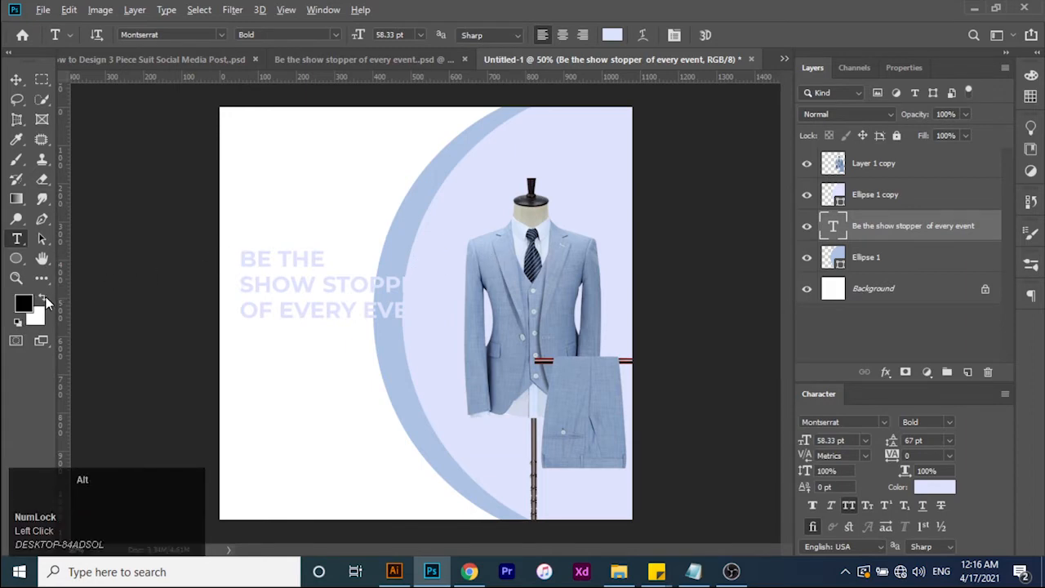
key(alt+BackSpace)
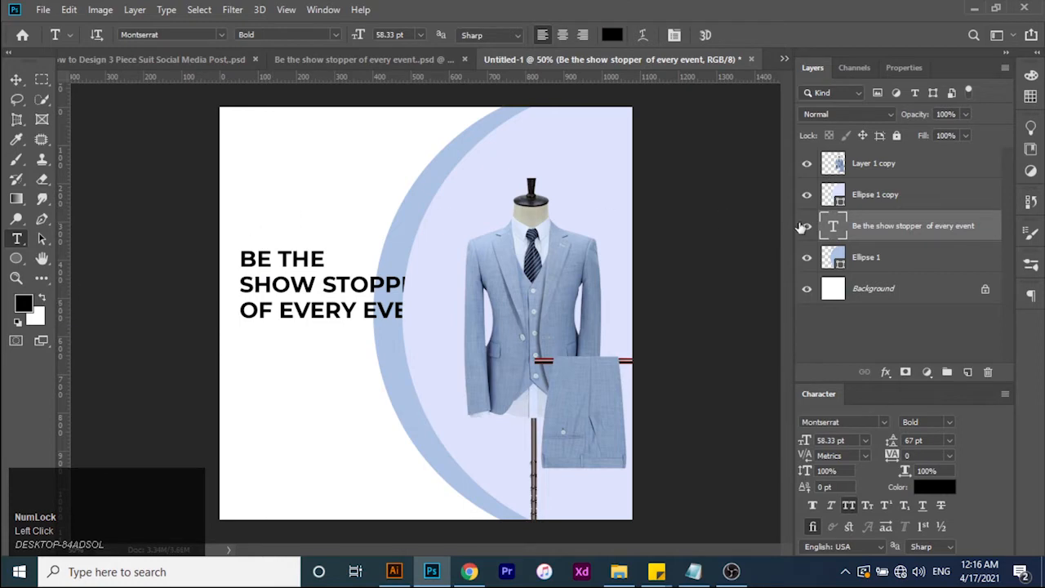
Step: Bring the headline layer to the top of the layer stack and move the headline slightly down
drag(873, 230, 878, 159)
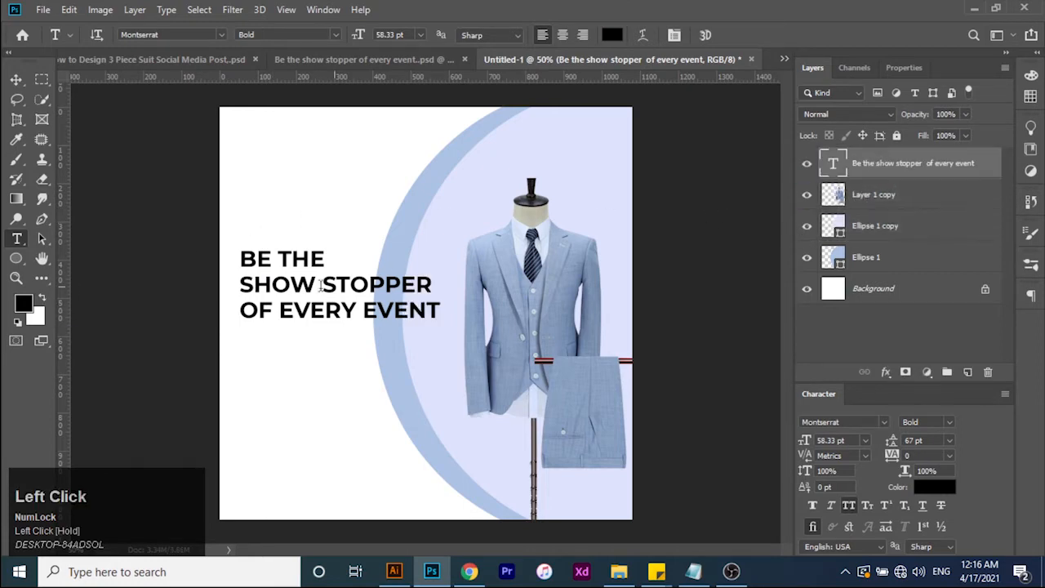
click(16, 79)
drag(293, 286, 293, 294)
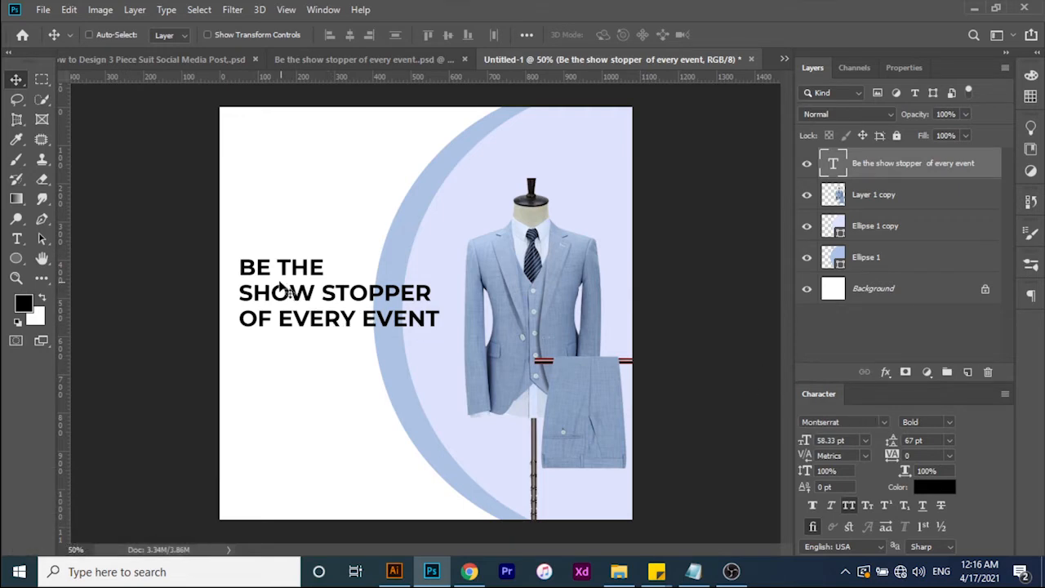
double_click(245, 266)
drag(245, 266, 322, 272)
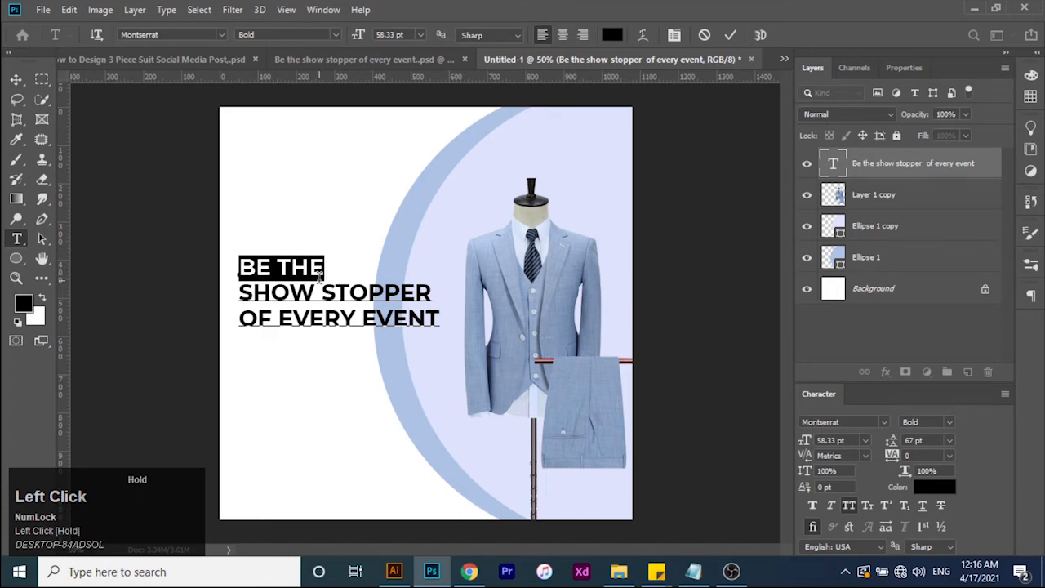
click(726, 40)
key(v)
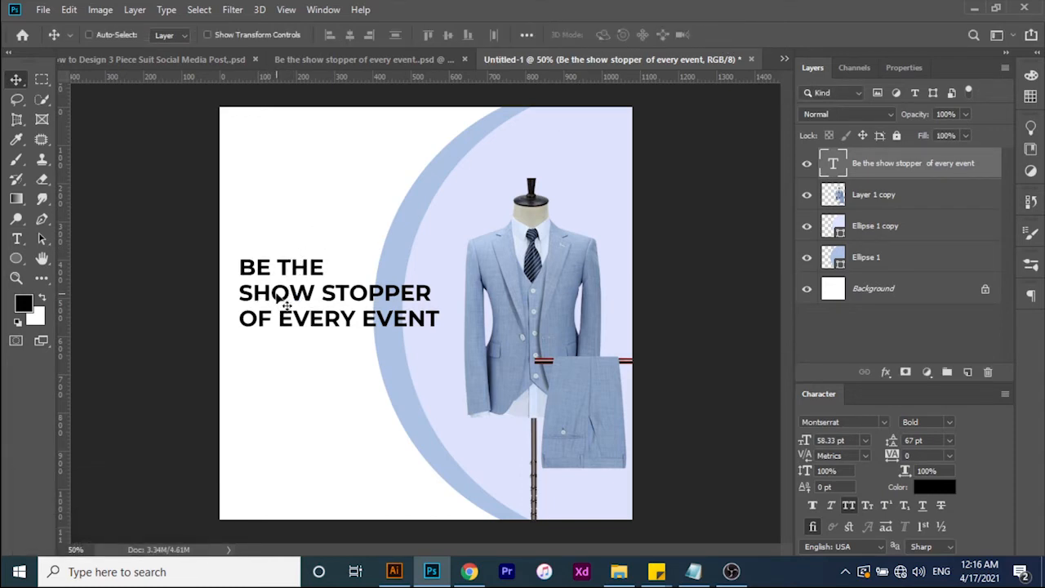
Step: Set the headline's first two lines, "BE THE SHOW STOPPER", to the Montserrat Regular font style
double_click(247, 273)
click(240, 267)
drag(240, 267, 436, 288)
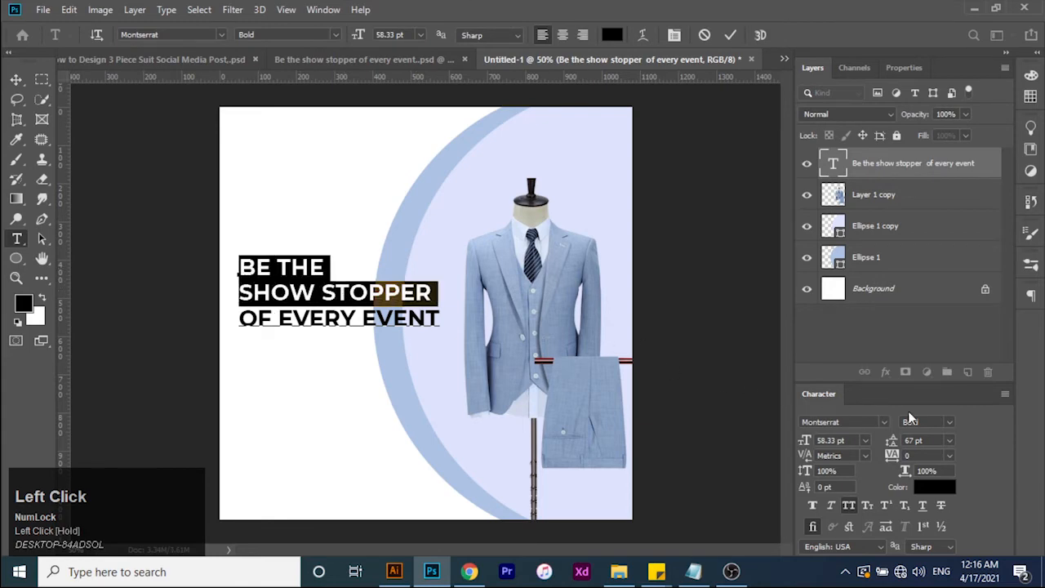
click(950, 422)
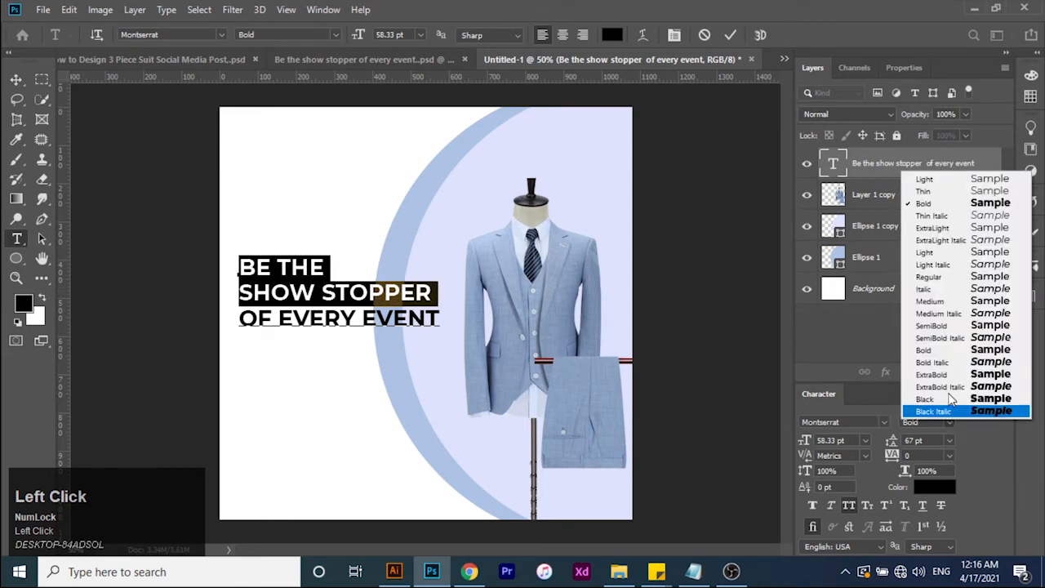
click(936, 208)
drag(936, 208, 934, 278)
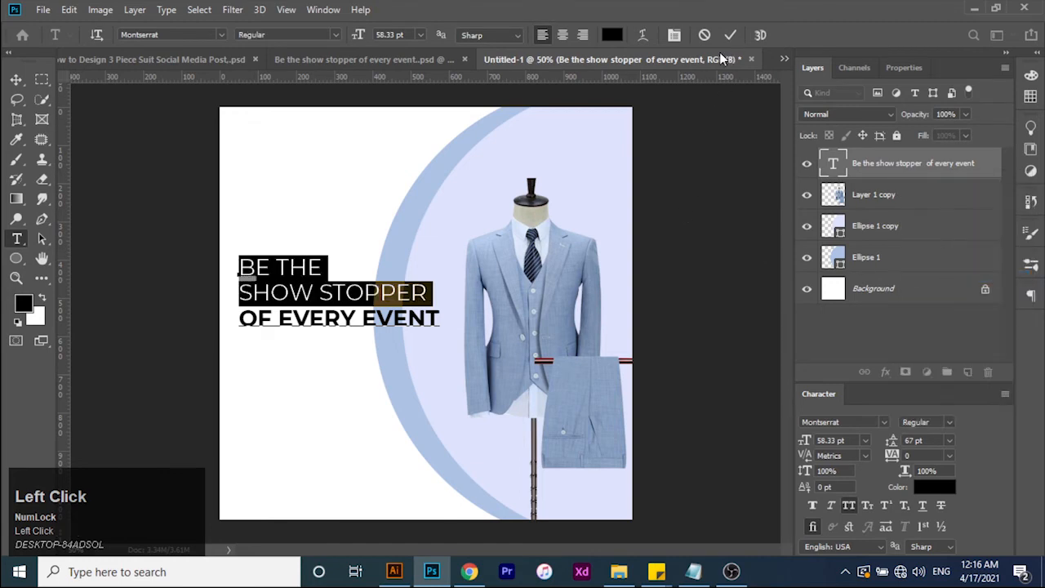
Step: Set the word "OF" in the headline's third line to Regular, keeping "EVERY EVENT" bold, and commit the text
drag(239, 319, 288, 322)
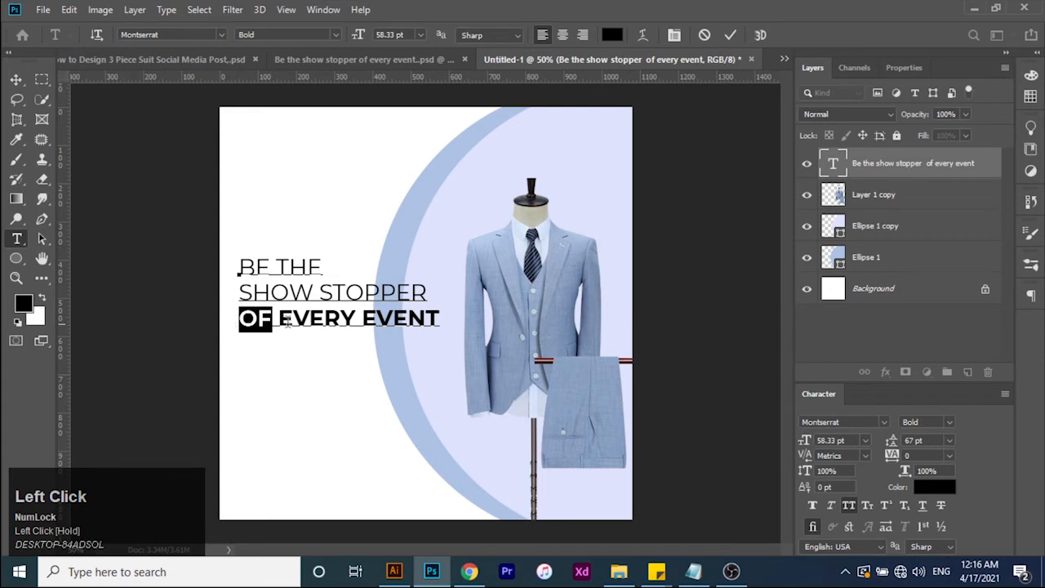
click(953, 427)
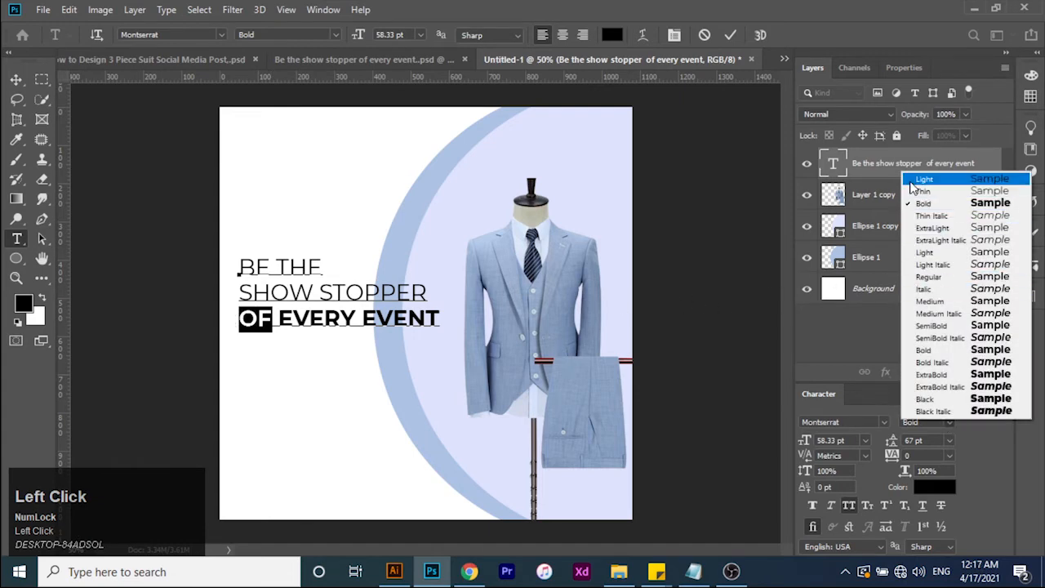
click(929, 276)
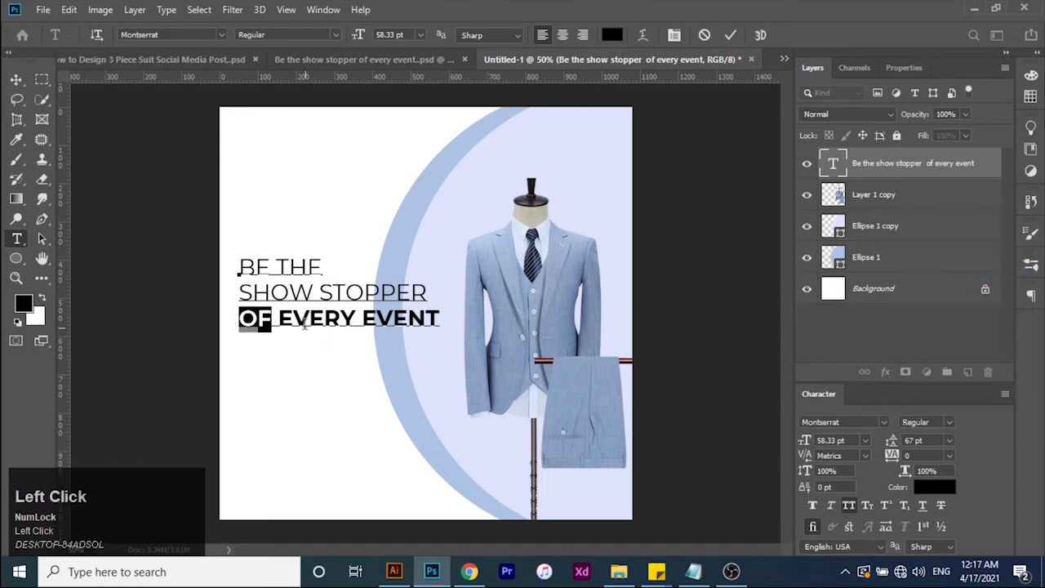
click(730, 35)
key(v)
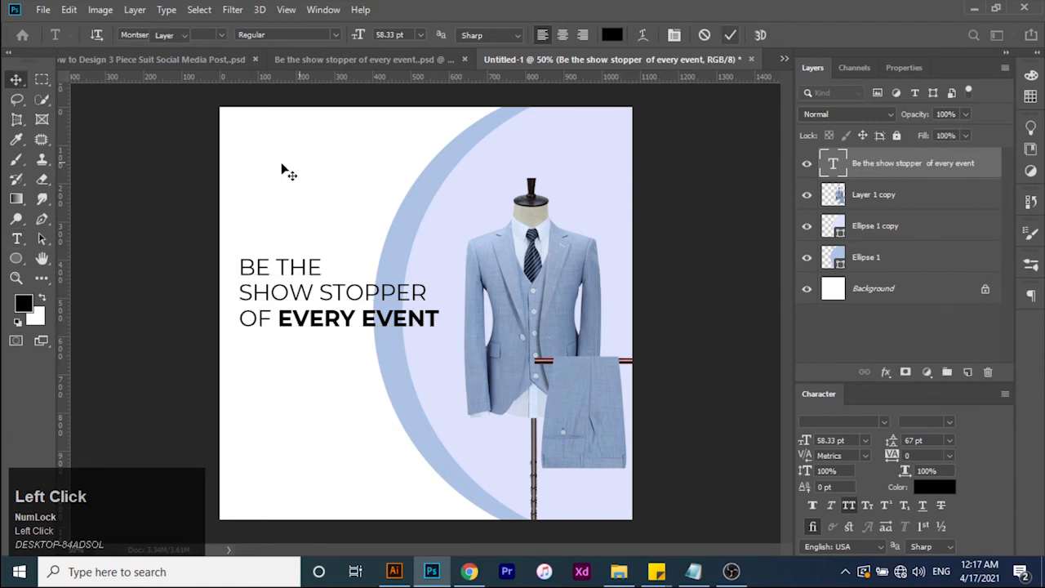
Step: Center the headline on the whole canvas, deselect, and move it horizontally back to the canvas's left side
drag(304, 295, 309, 302)
key(ctrl+a)
click(350, 36)
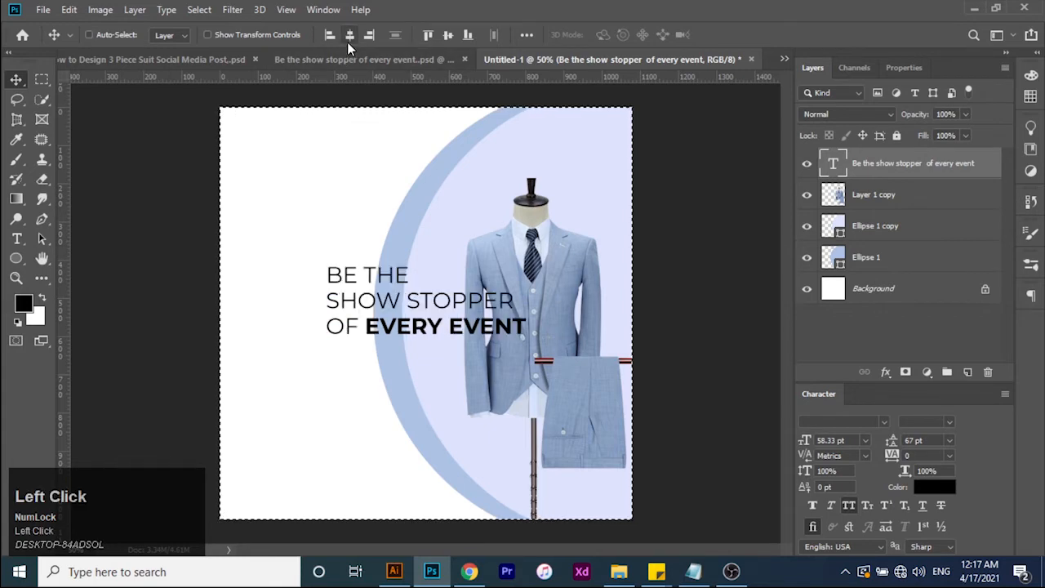
click(448, 35)
key(ctrl)
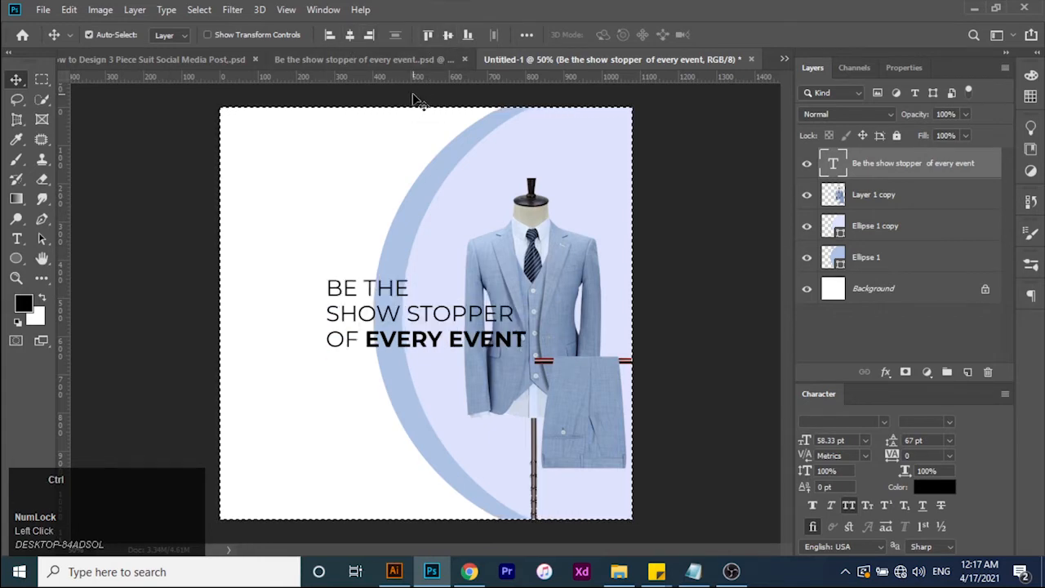
key(ctrl+d)
drag(392, 321, 299, 320)
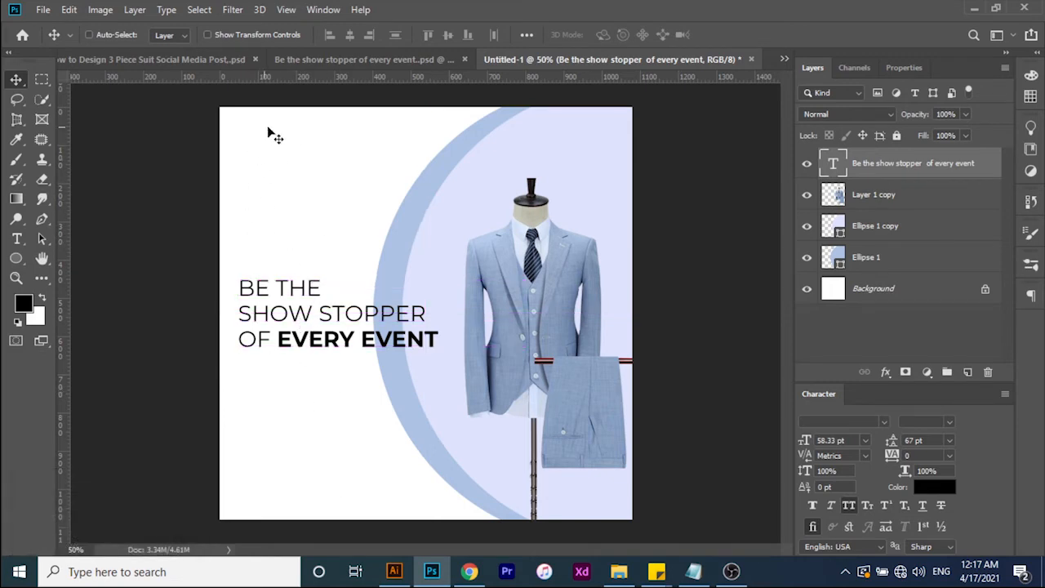
Step: Draw a square shape of about 136 px above the headline with the Rectangle tool
click(23, 258)
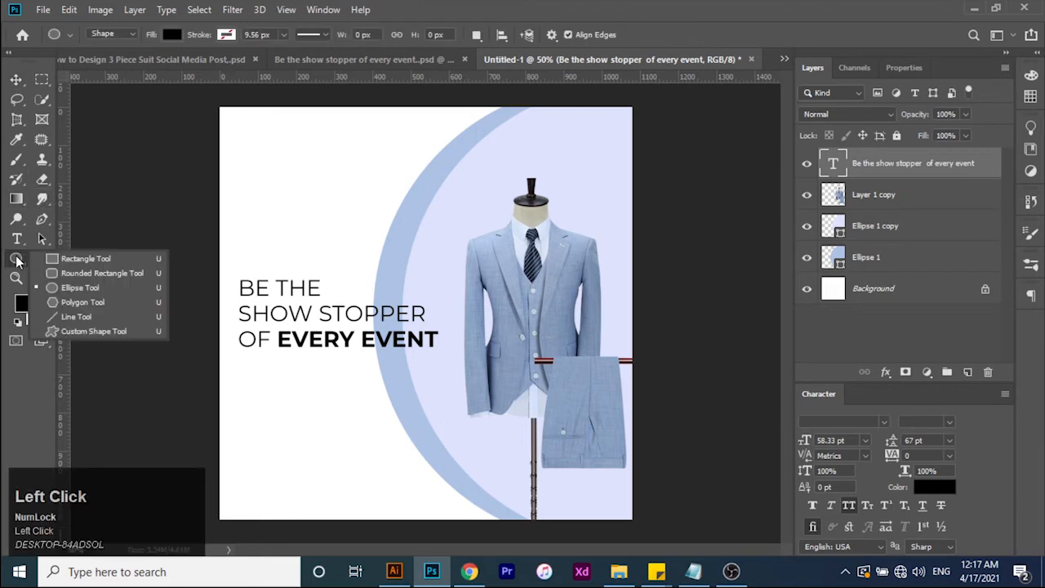
click(77, 260)
drag(254, 142, 317, 192)
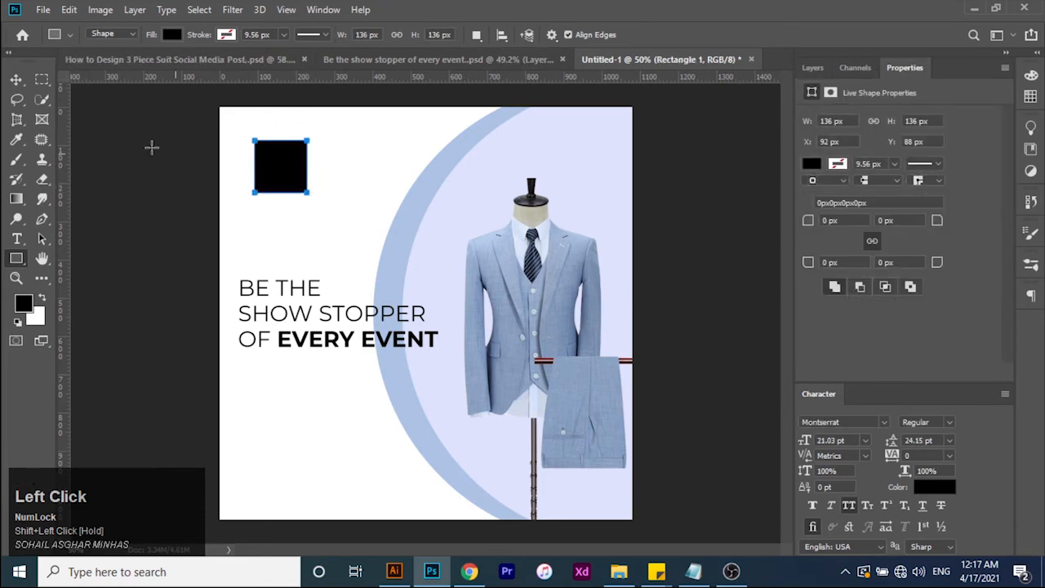
Step: Sample the blue of the outer circle and fill the square with it
click(17, 79)
click(15, 150)
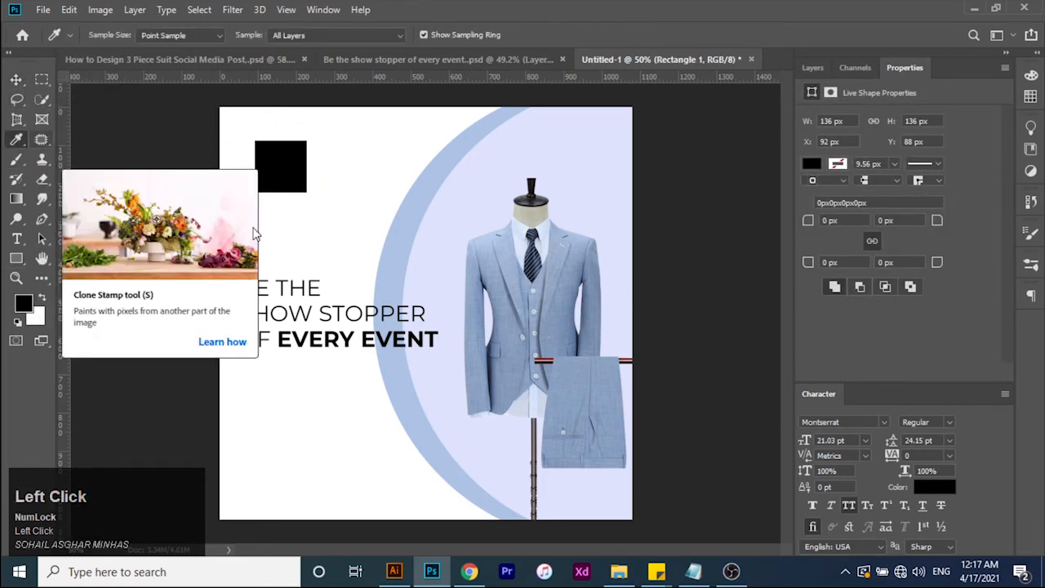
click(398, 222)
key(alt+BackSpace)
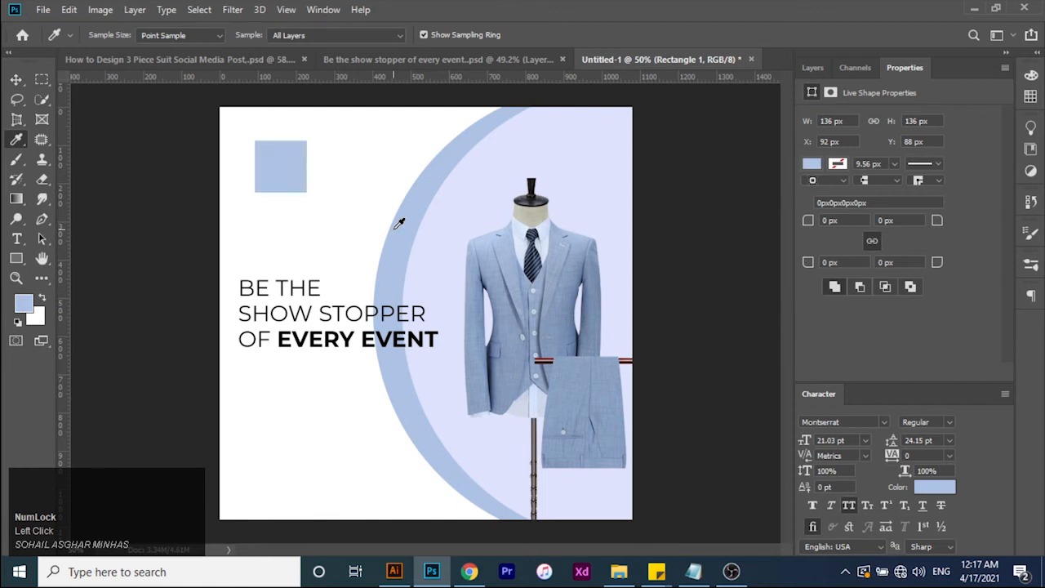
Step: Rotate the blue square into a diamond and move it closer to the canvas's upper-left corner
key(ctrl+t)
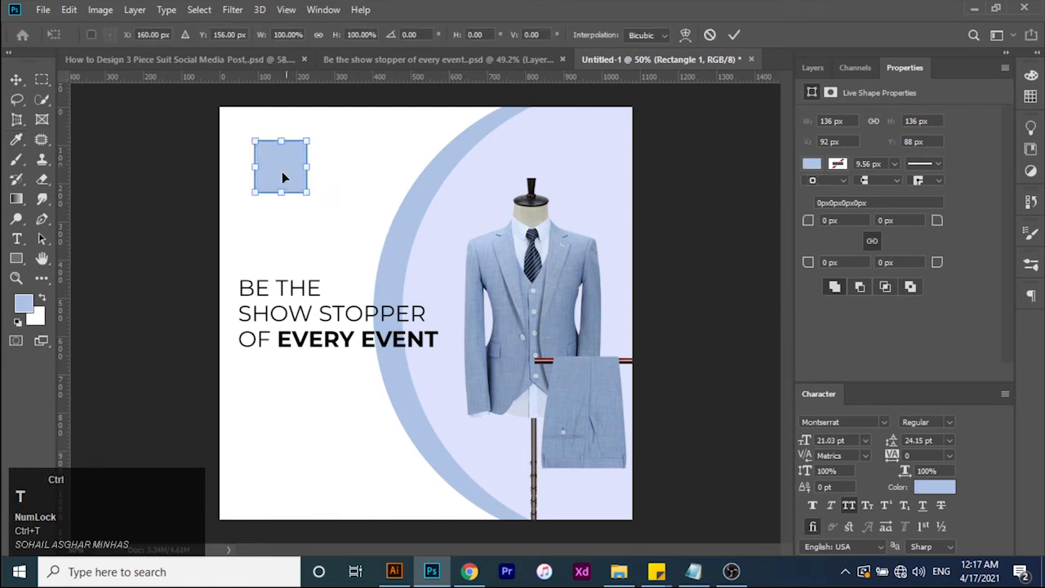
drag(322, 203, 292, 211)
double_click(291, 169)
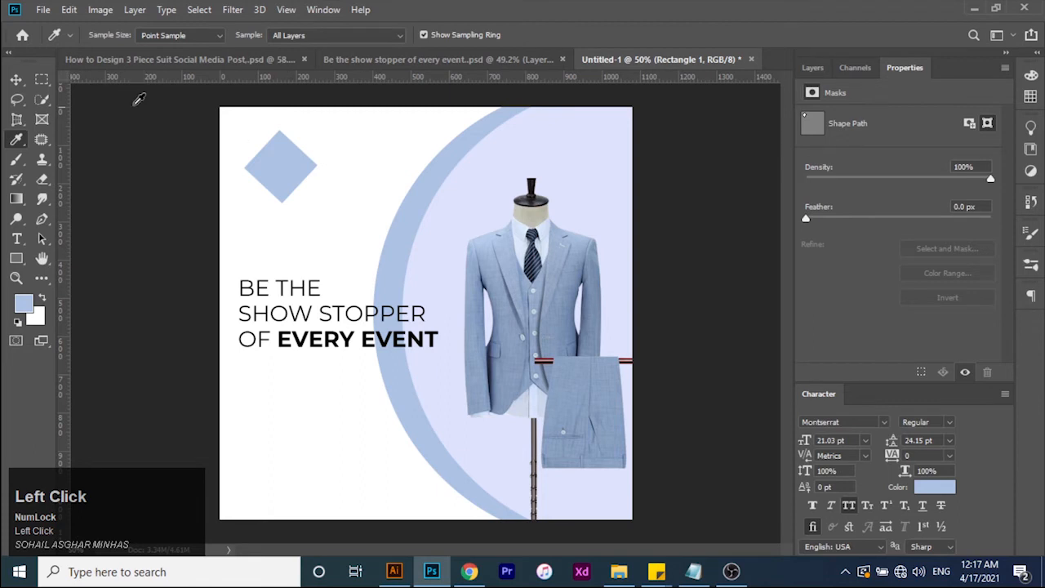
click(16, 78)
mouse_move(278, 182)
mouse_down()
mouse_move(288, 163)
mouse_move(272, 167)
mouse_up()
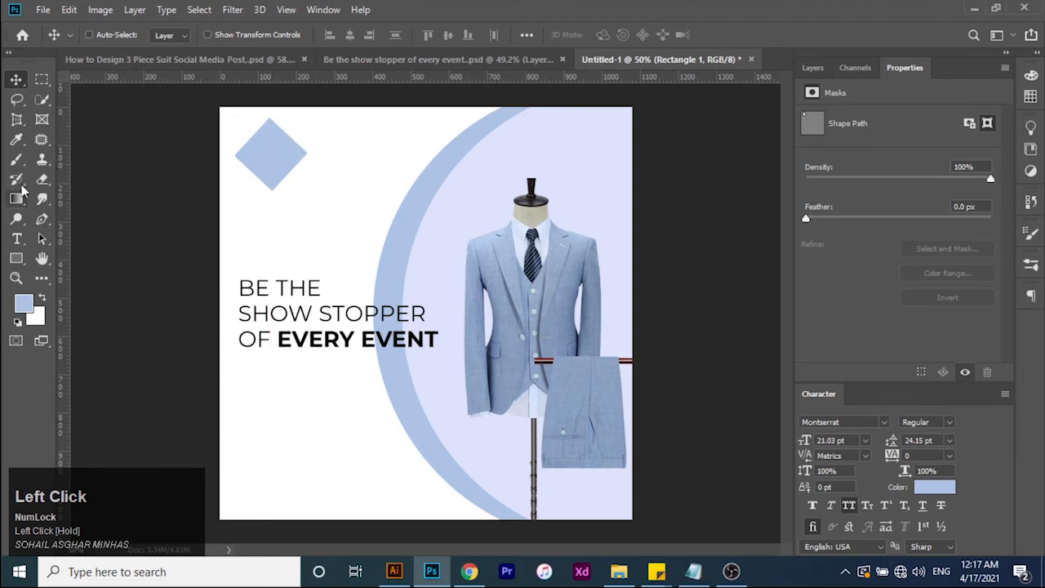
Step: Add a text layer reading "logo" between the diamond and the headline
click(16, 239)
click(296, 214)
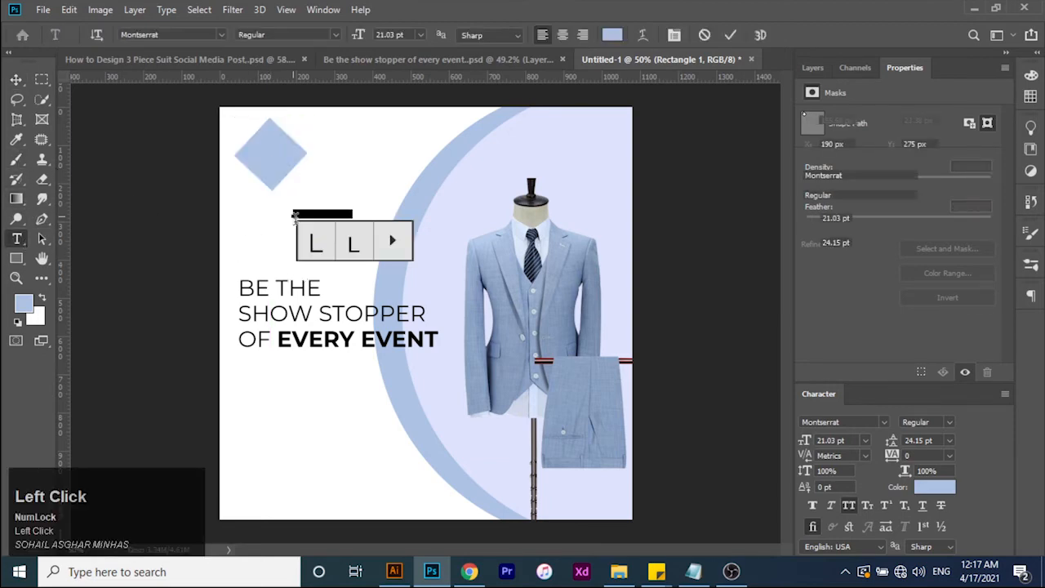
text(lo)
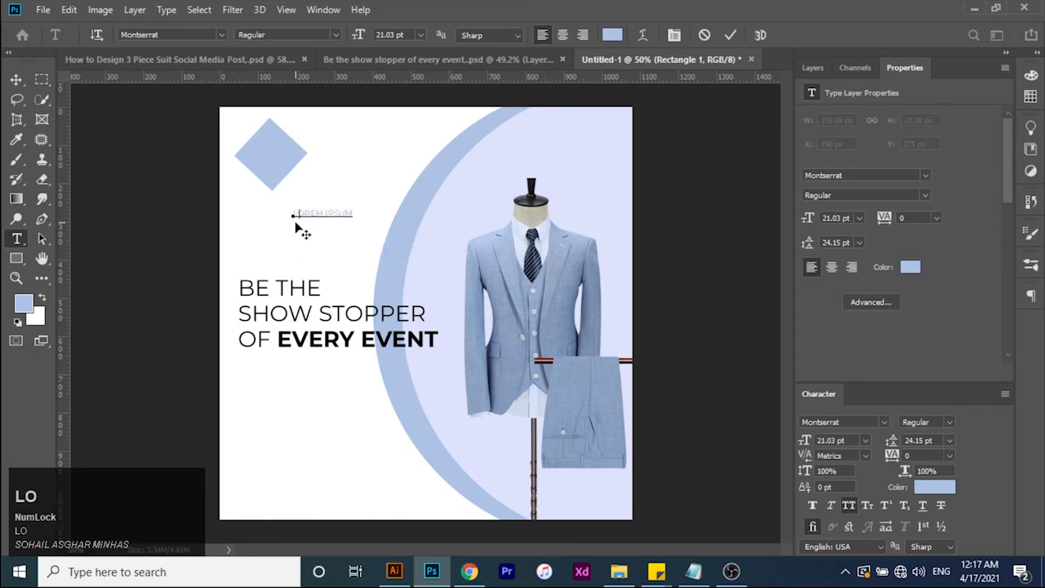
key(BackSpace)
text(logo)
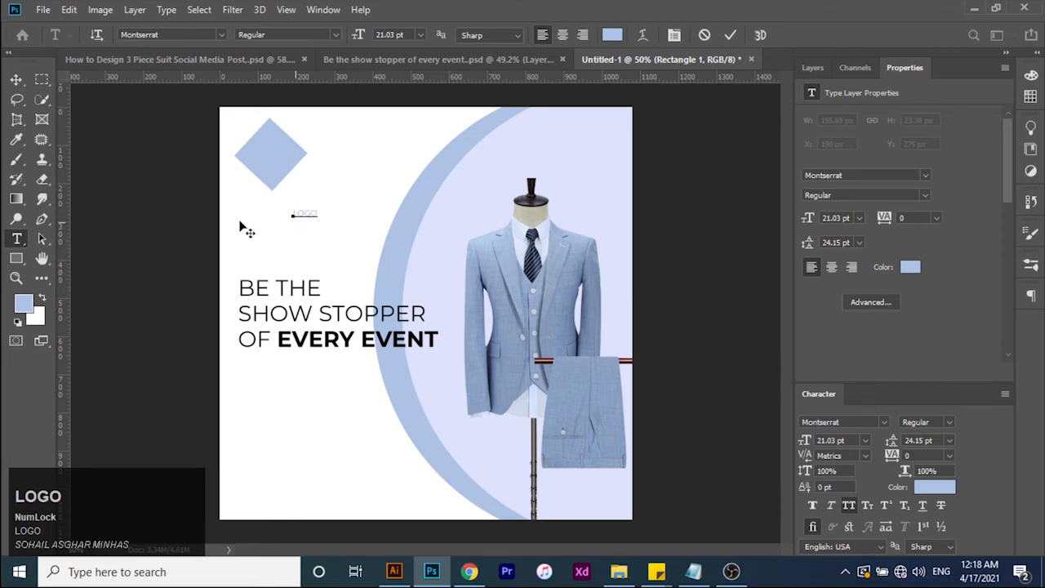
Step: Scale the logo text up to about 231.70% and set its font style to Bold
click(17, 80)
key(ctrl+t)
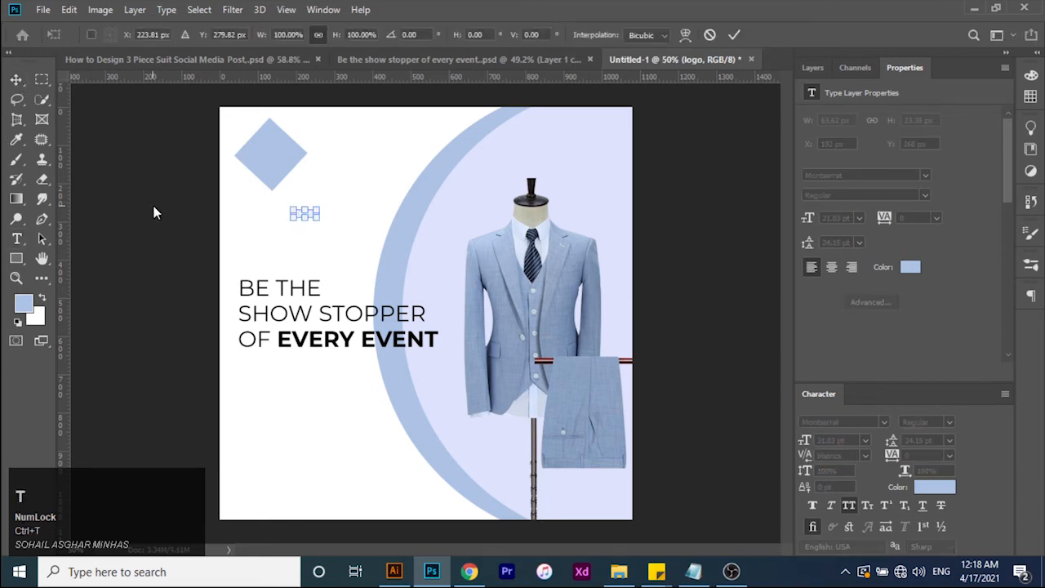
mouse_move(321, 221)
mouse_down()
mouse_move(343, 235)
mouse_move(335, 225)
mouse_up()
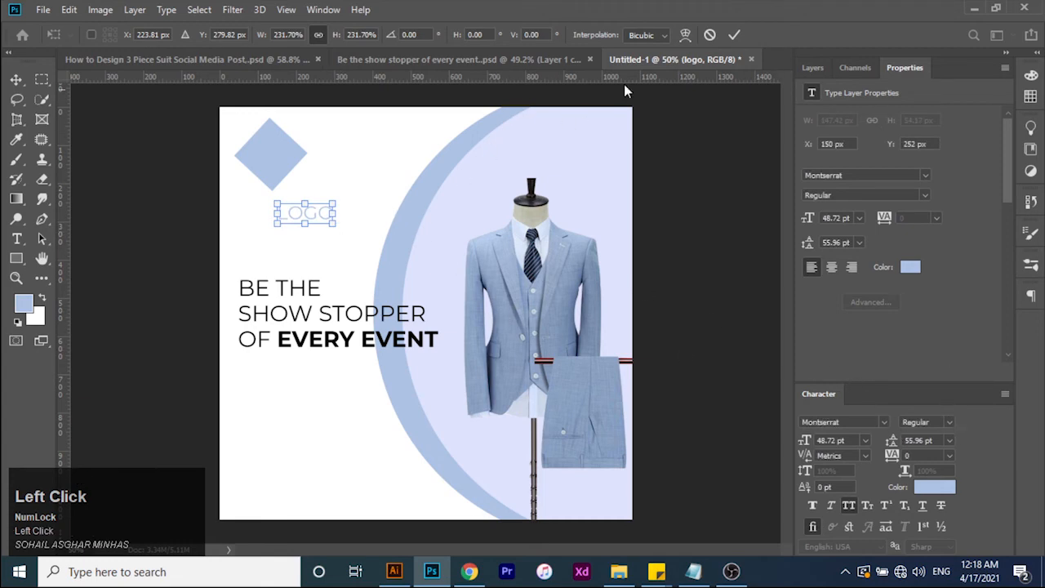
click(734, 35)
click(950, 422)
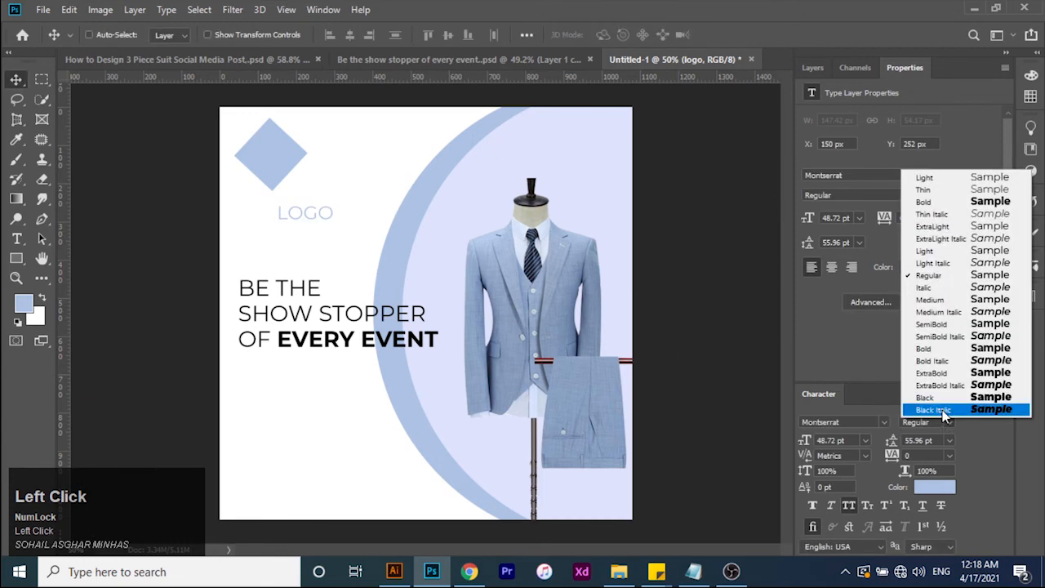
click(938, 348)
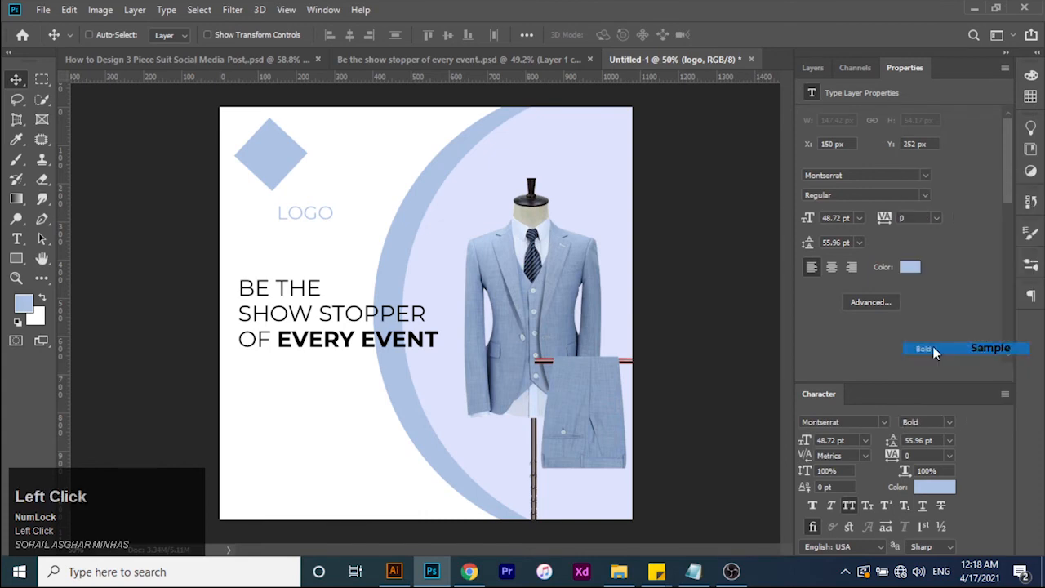
Step: Reset the foreground and background colors to the defaults and fill the logo text with black
click(17, 325)
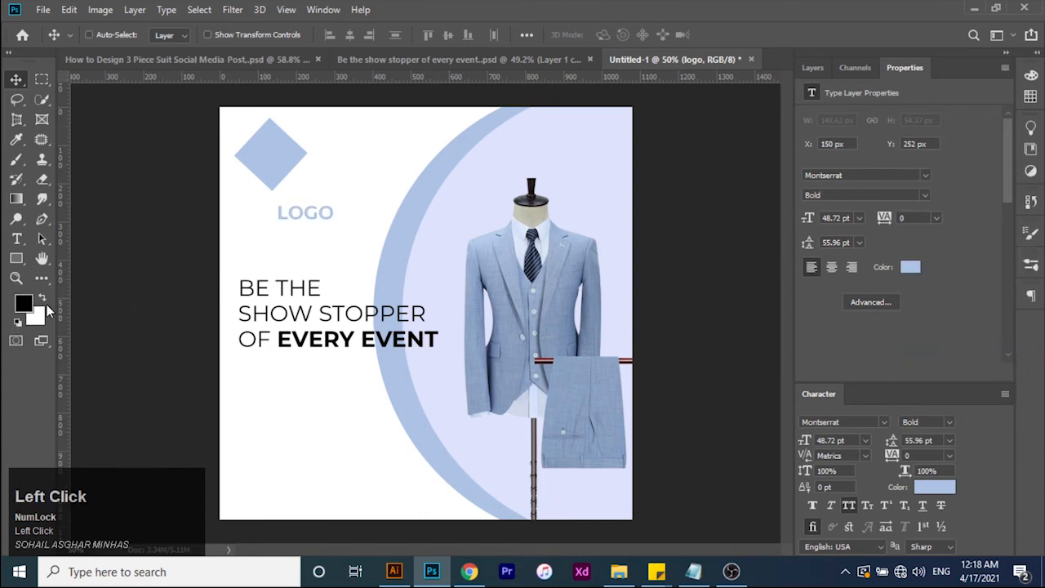
key(alt)
key(alt+BackSpace)
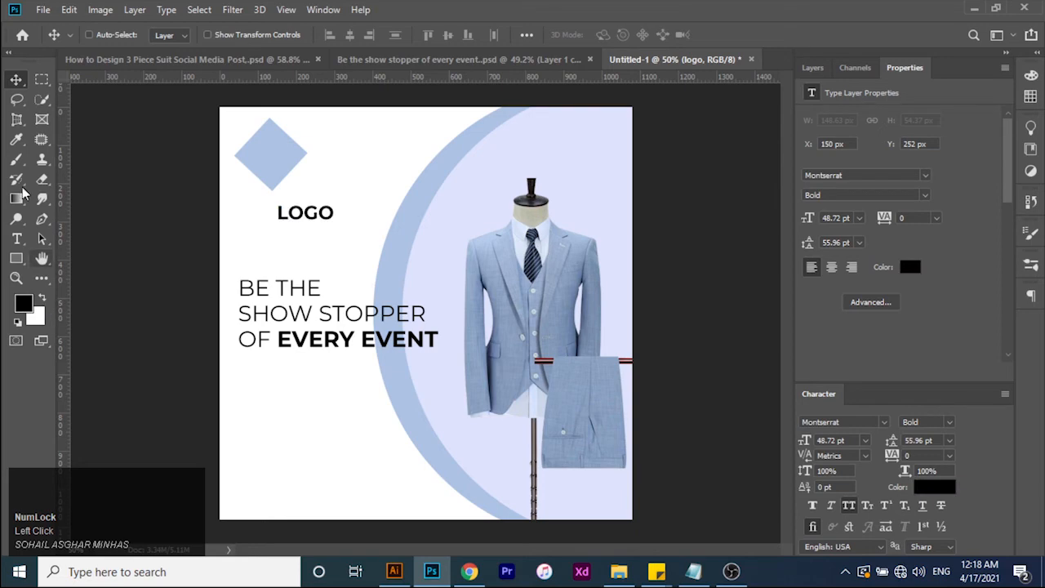
Step: Move the logo text onto the blue diamond and scale it down to about 86.40% to fit inside
drag(314, 223, 296, 167)
key(ctrl+t)
double_click(281, 158)
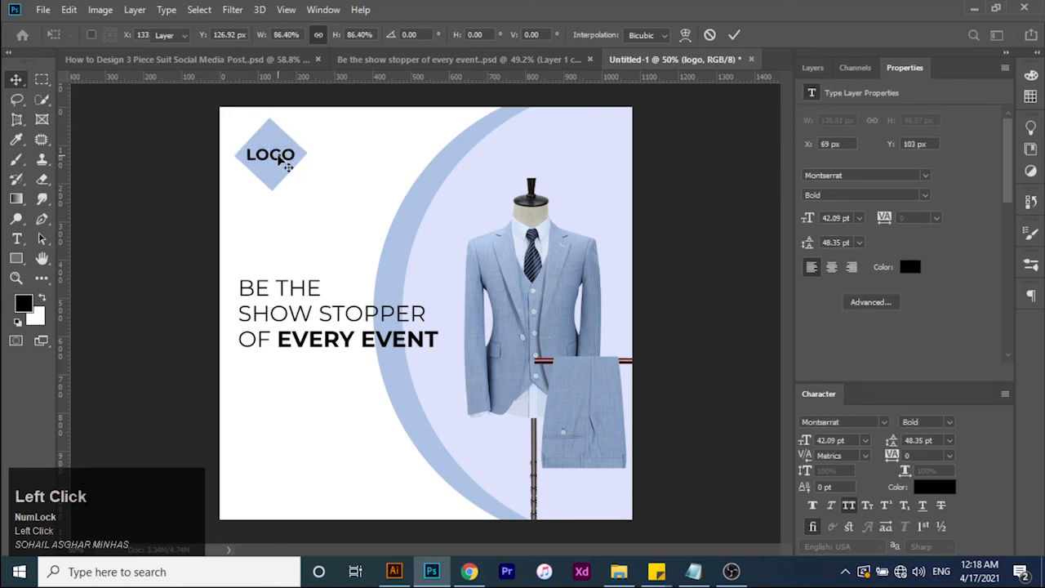
Step: Select the logo text and diamond layers together and align their horizontal and vertical centers
click(812, 67)
ctrl+click(877, 201)
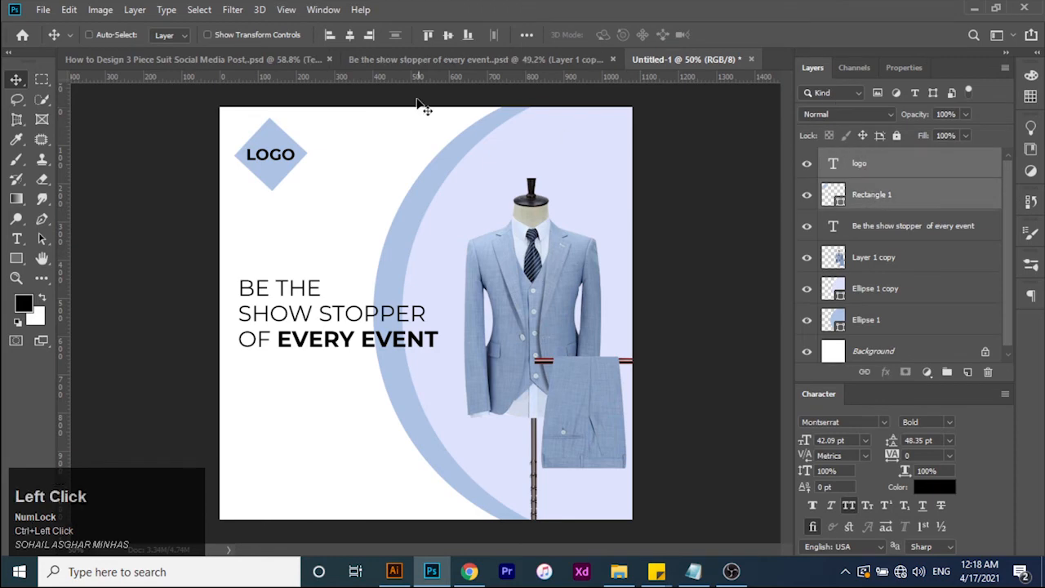
click(350, 36)
click(448, 35)
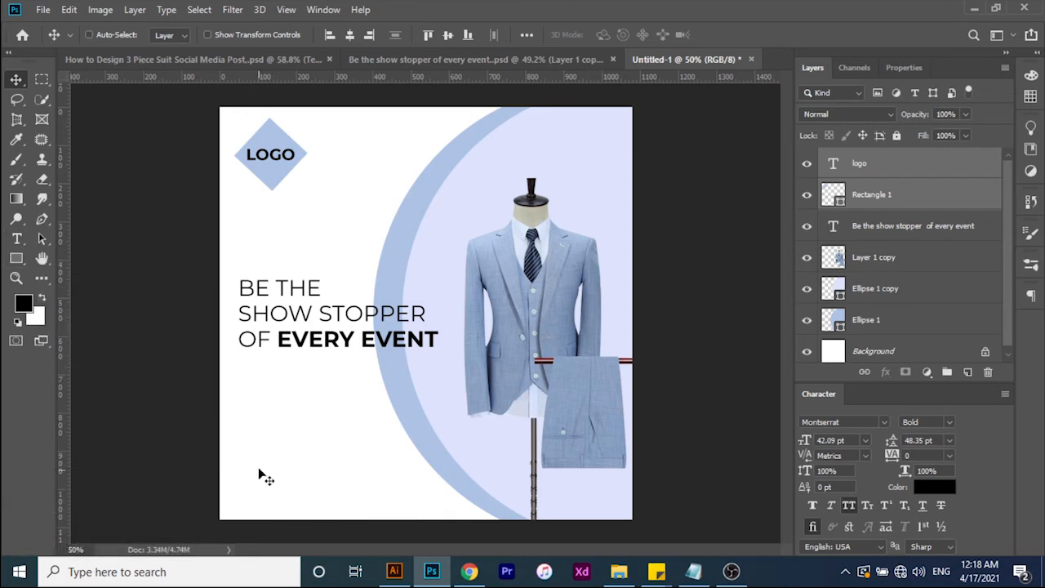
Step: Draw a blue rectangle of about 272 × 78 px below the headline and round its corners to 39 px
click(16, 258)
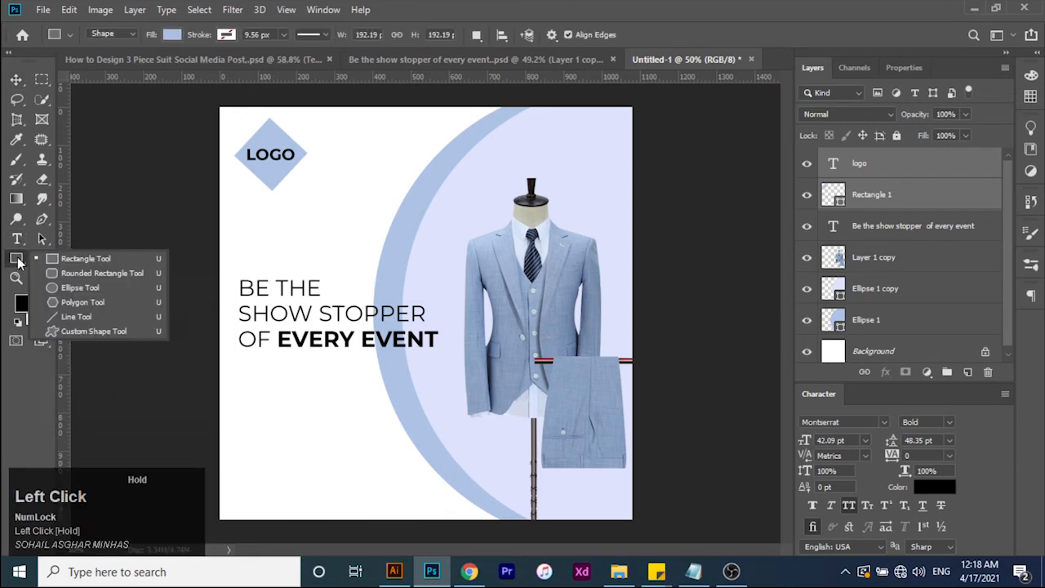
drag(252, 450, 355, 480)
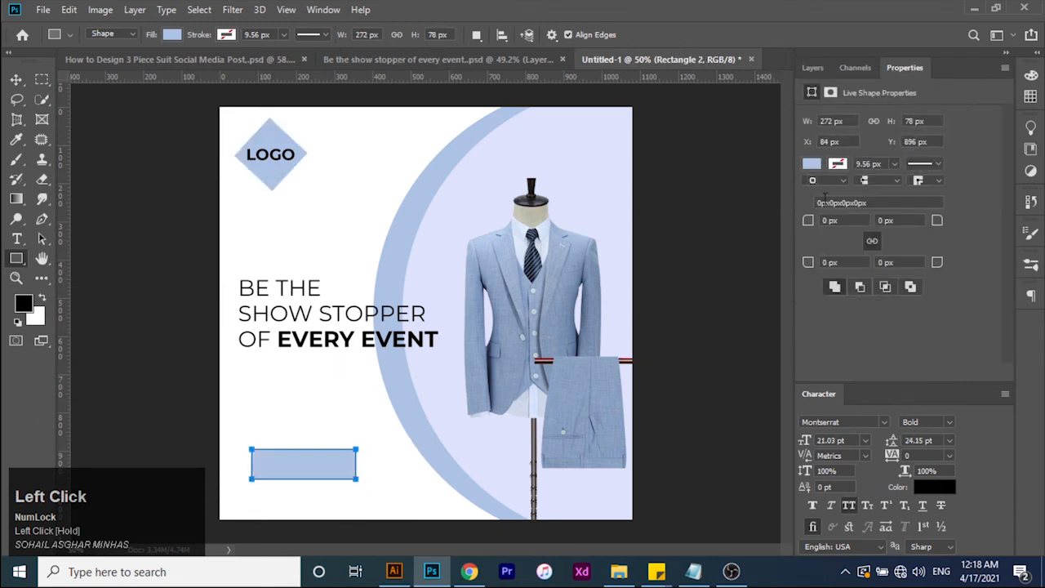
drag(810, 223, 840, 226)
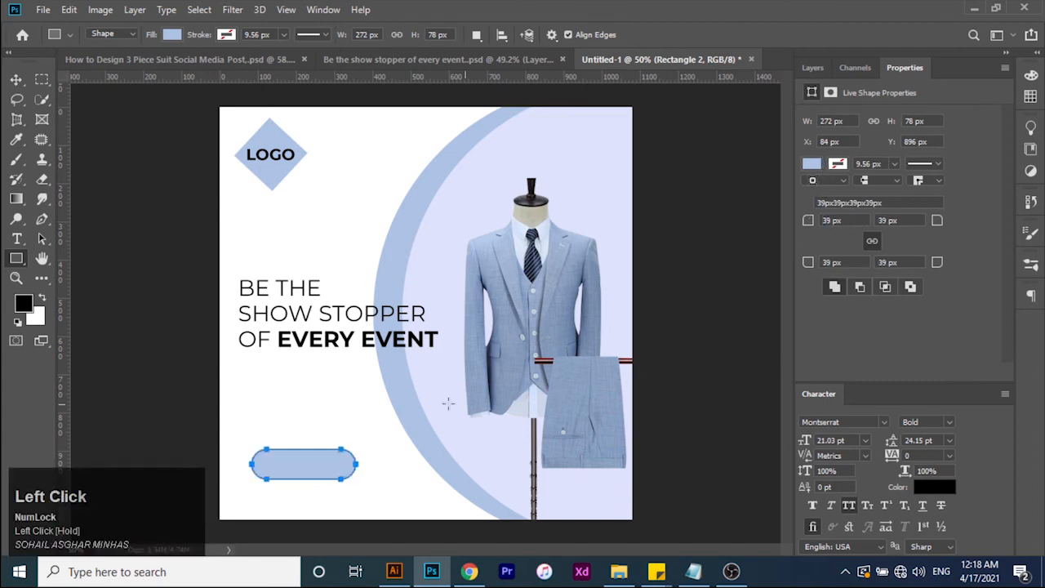
click(15, 79)
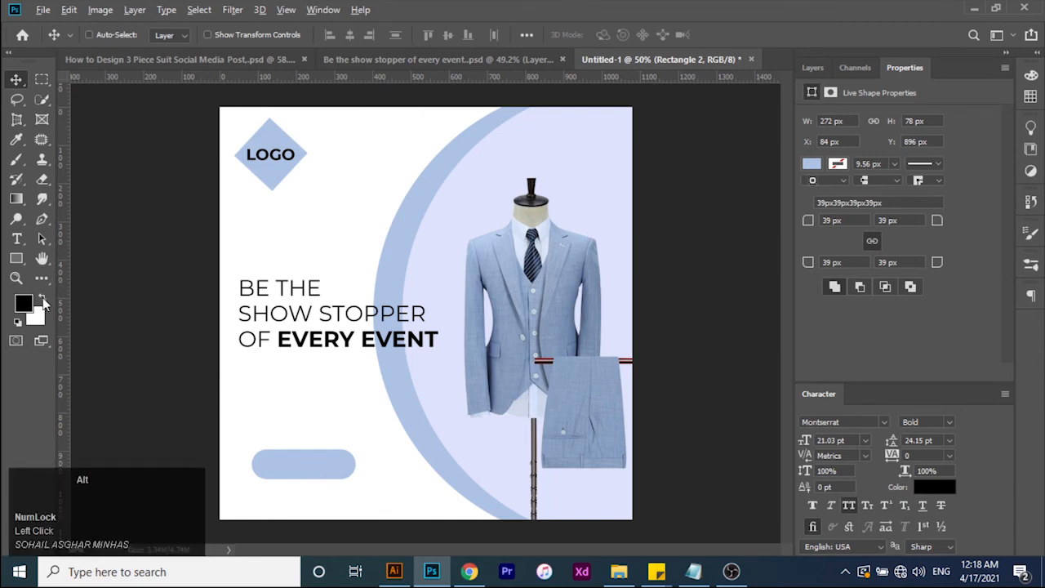
Step: Fill the rounded button shape with black and add the bold text "CALL NOW" above it
key(alt+BackSpace)
click(16, 238)
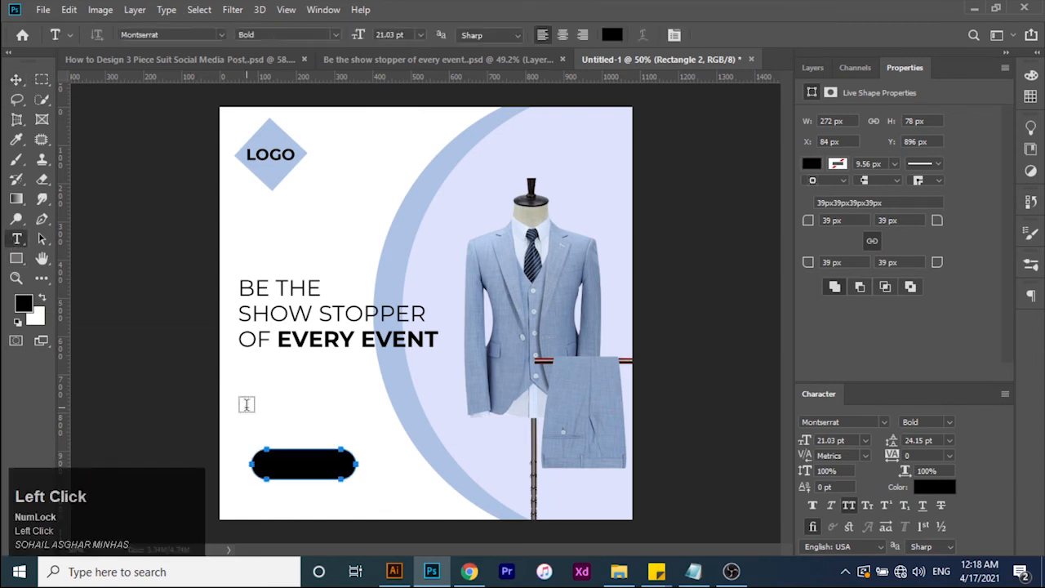
click(266, 405)
key(Caps_Lock)
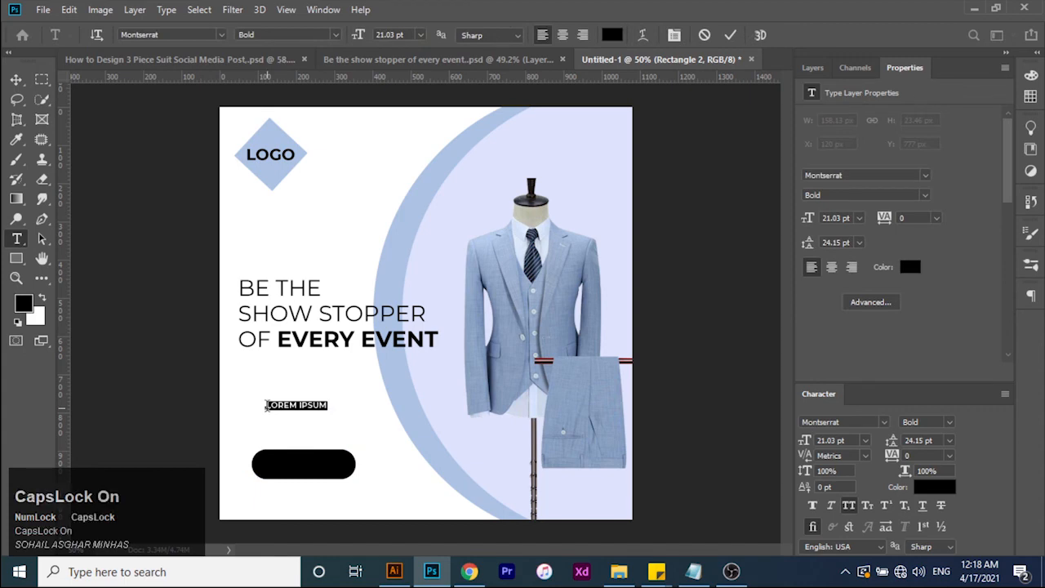
text(CALL N)
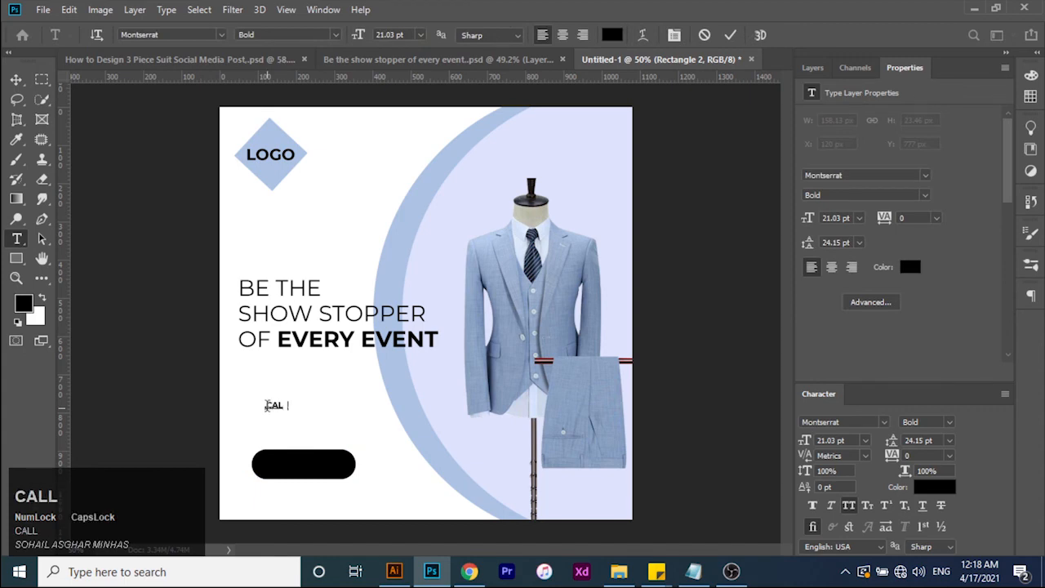
text(OW)
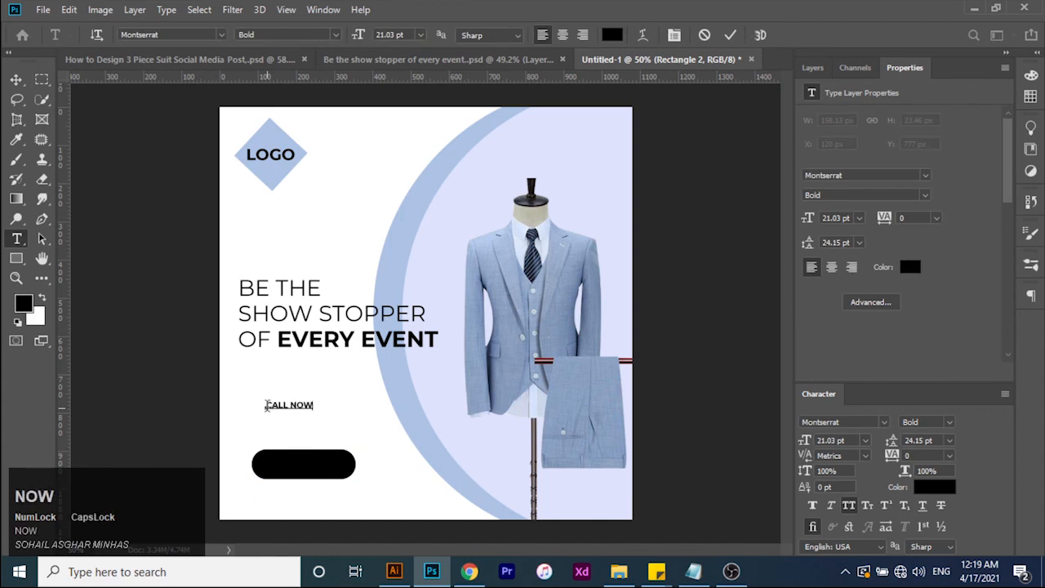
click(16, 80)
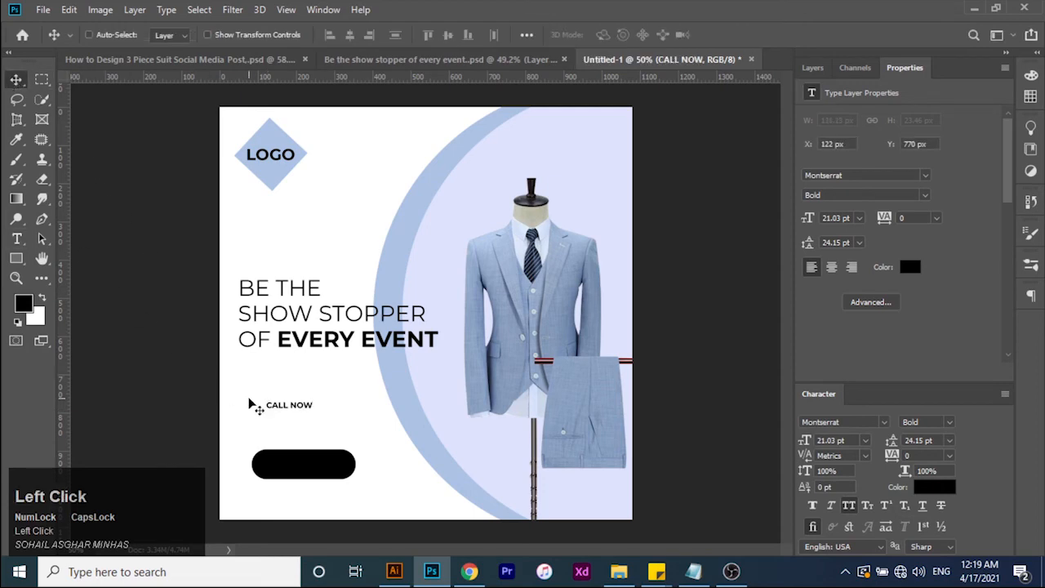
Step: Enlarge the CALL NOW text to about 198.25%, place it on the black button and fill it with white
click(43, 302)
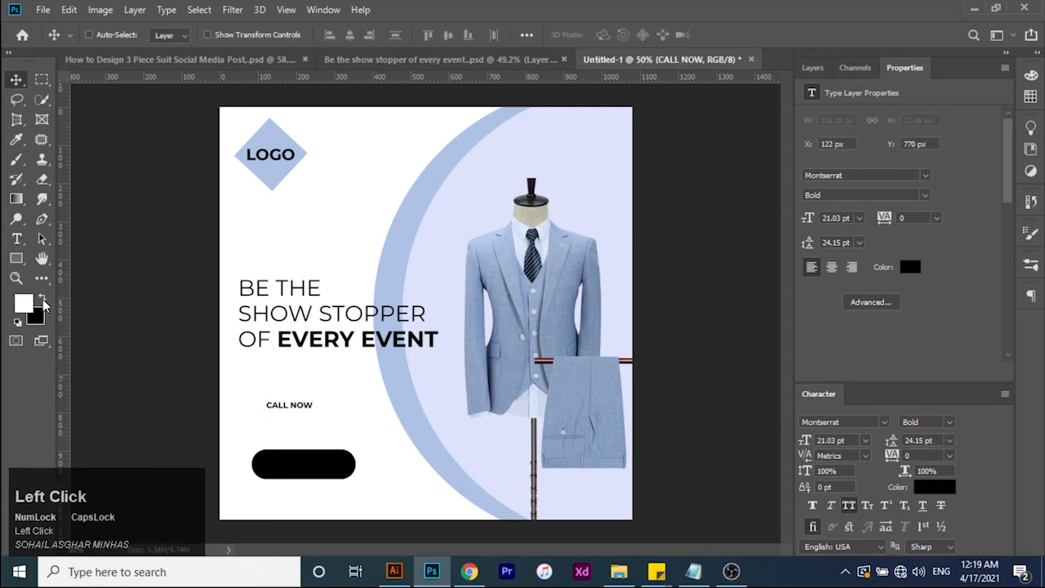
key(ctrl+t)
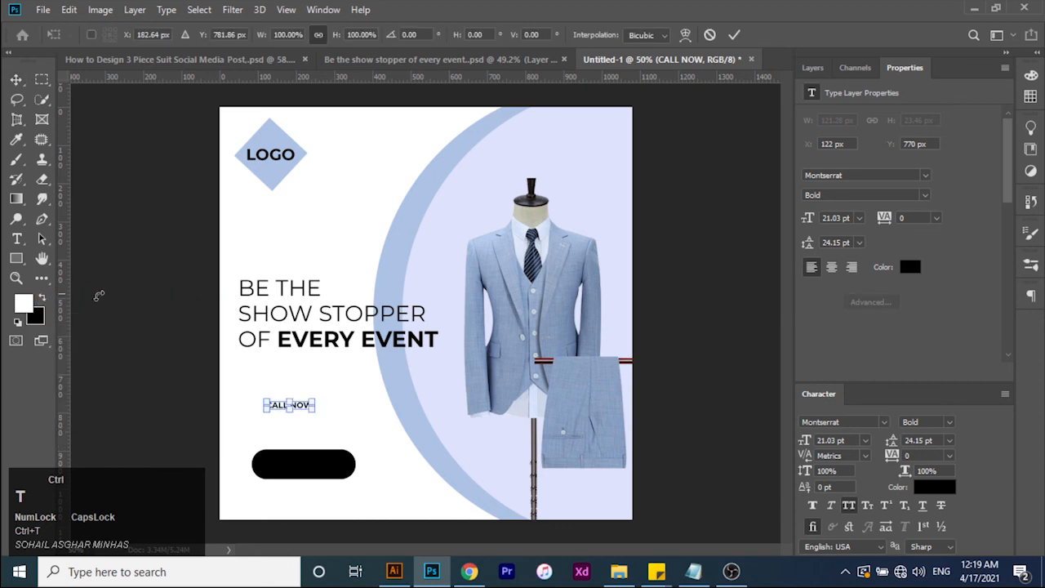
drag(319, 420, 327, 471)
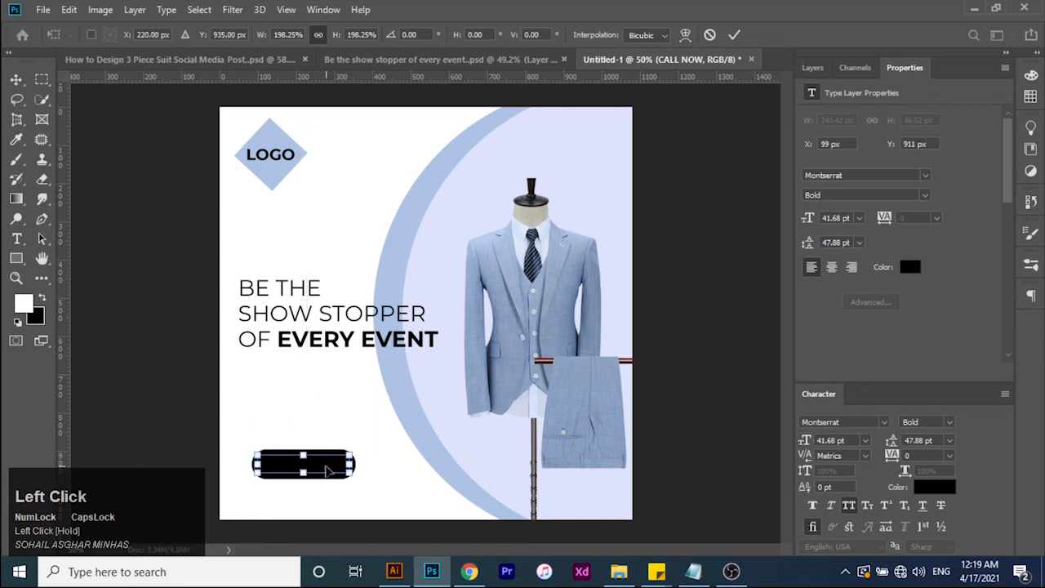
double_click(327, 471)
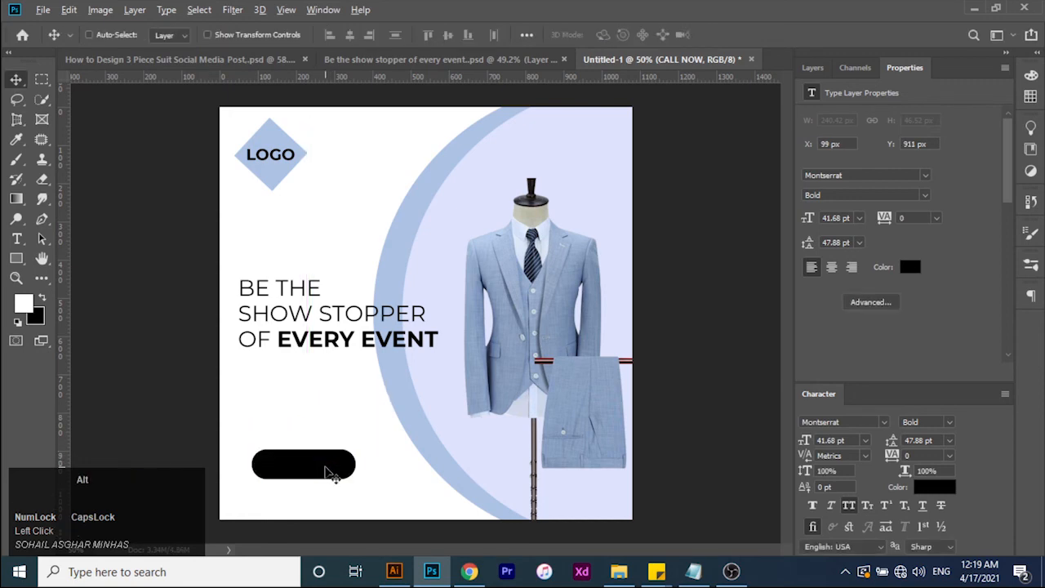
key(ctrl+t)
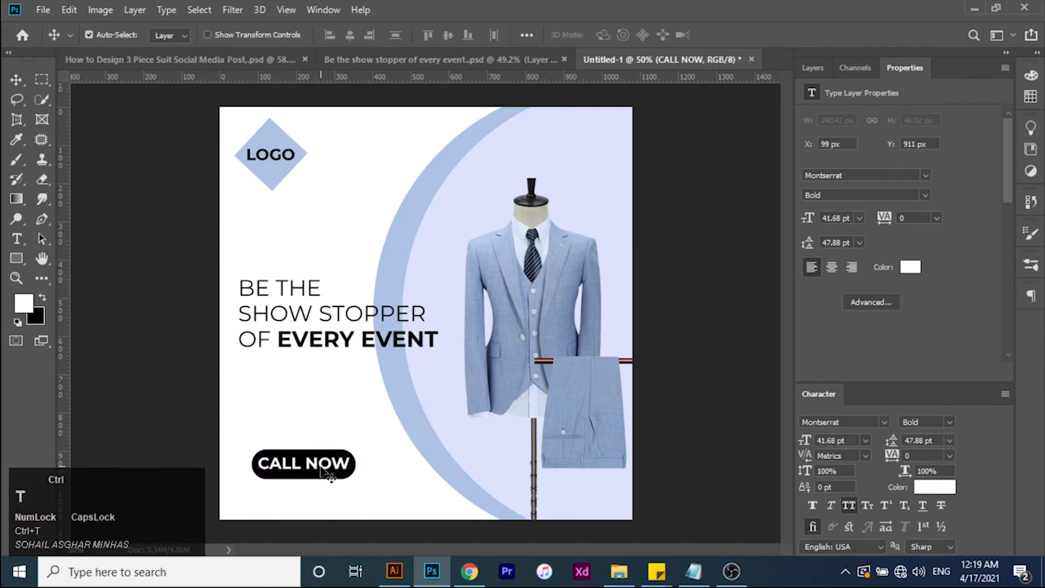
Step: Scale the CALL NOW text down to about 36.62 pt so it fits inside the button with even margins
scroll(320, 471, up, 5)
drag(332, 424, 341, 308)
drag(370, 387, 357, 377)
double_click(340, 376)
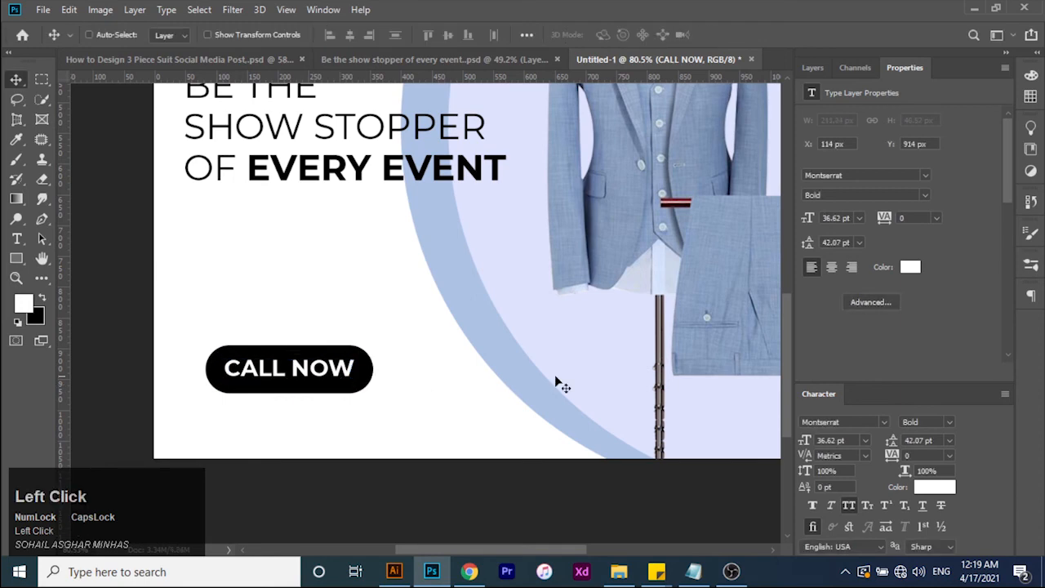
Step: Select the CALL NOW text and button shape layers together and align their horizontal and vertical centers
click(812, 68)
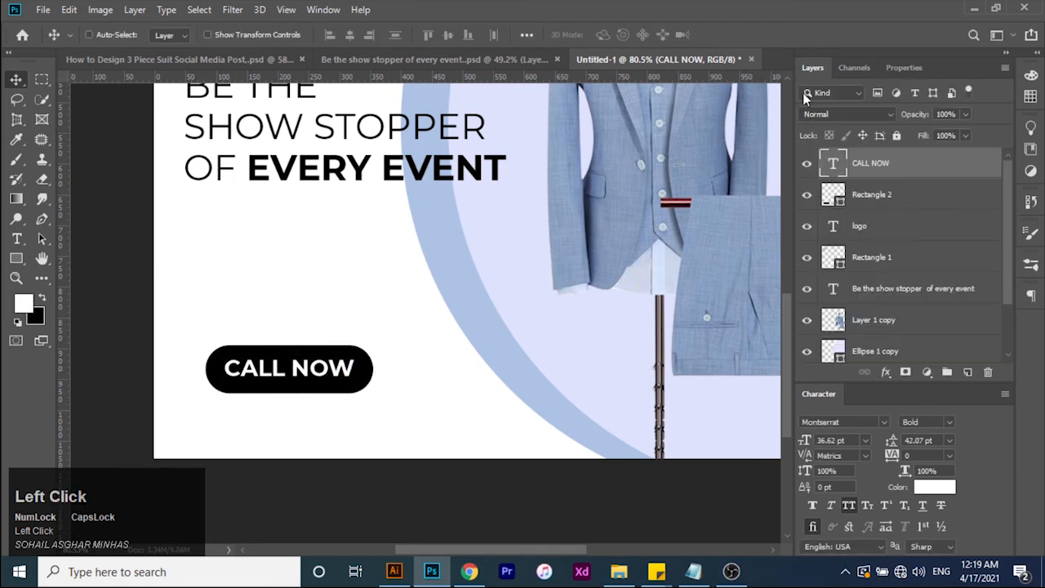
ctrl+click(860, 196)
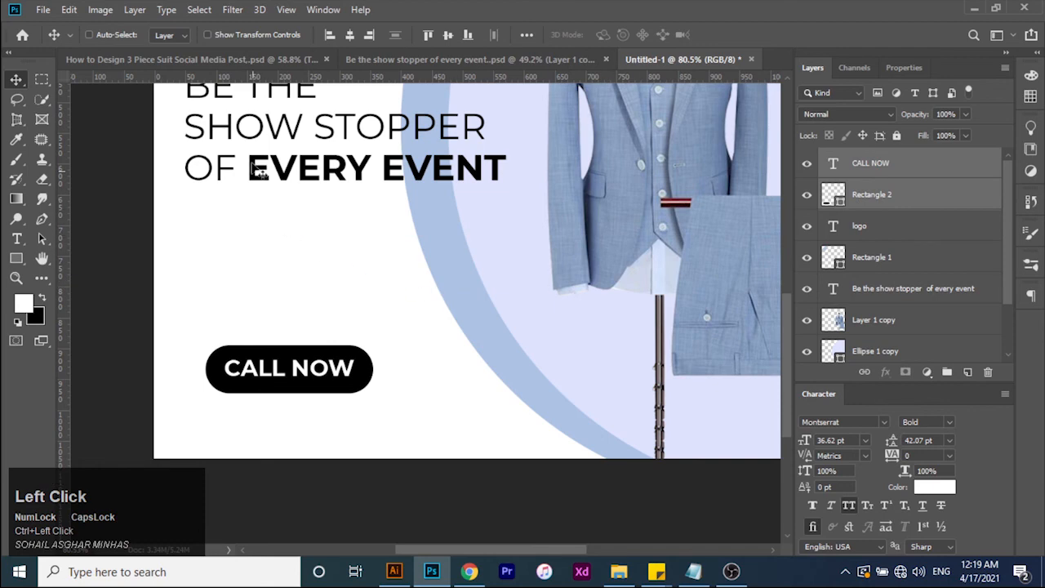
click(349, 35)
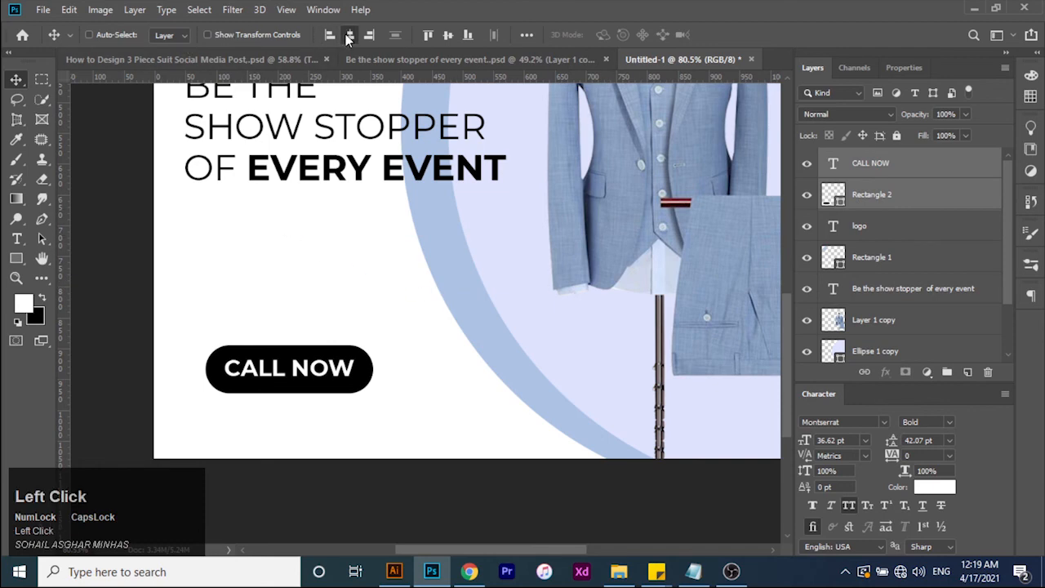
click(448, 35)
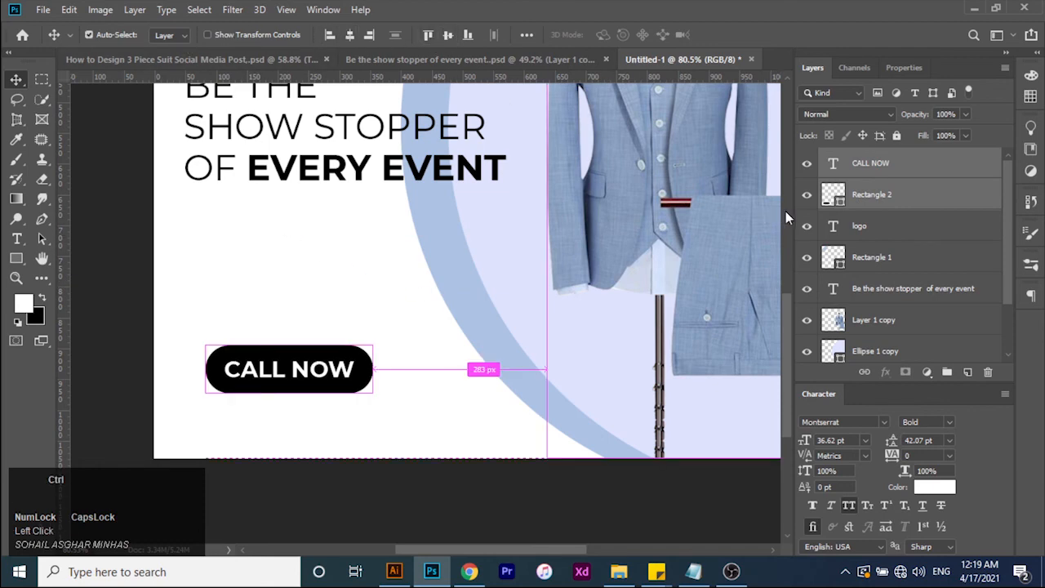
Step: Group the CALL NOW text and button shape layers and name the group CTA
key(ctrl+g)
click(860, 159)
double_click(864, 159)
key(Caps_Lock)
key(Caps_Lock)
text(CTA)
Step: Place the logo text layer in its own group and collapse that group
click(864, 184)
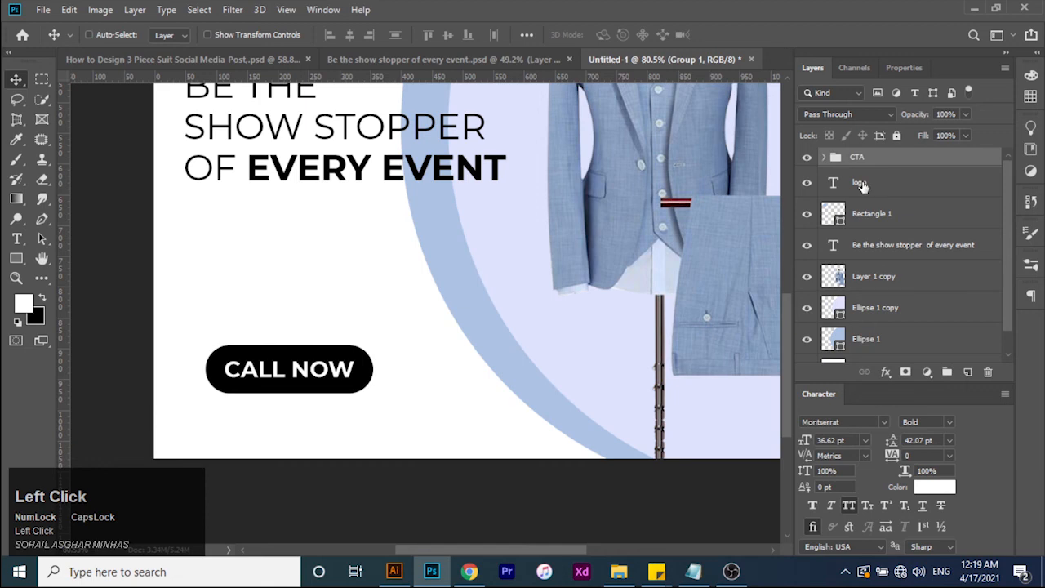
click(865, 191)
key(ctrl+g)
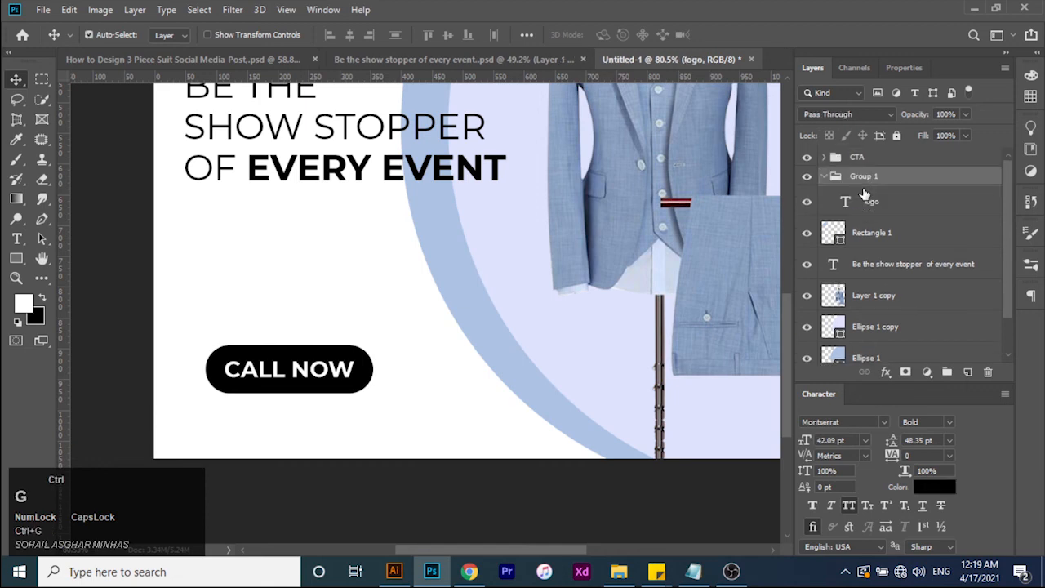
click(825, 178)
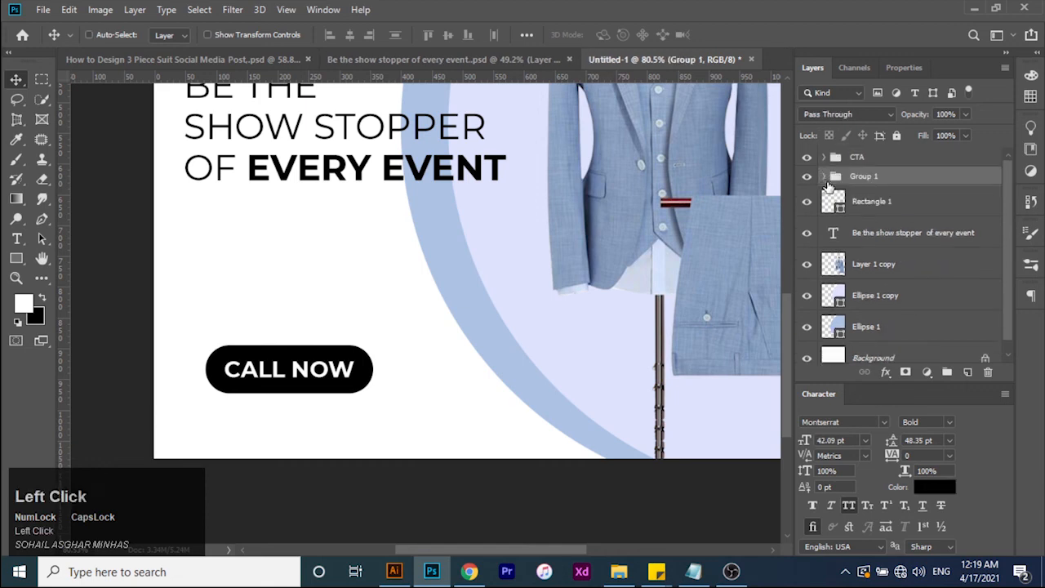
Step: Place the headline text layer in a group named TEXT and collapse it
click(878, 236)
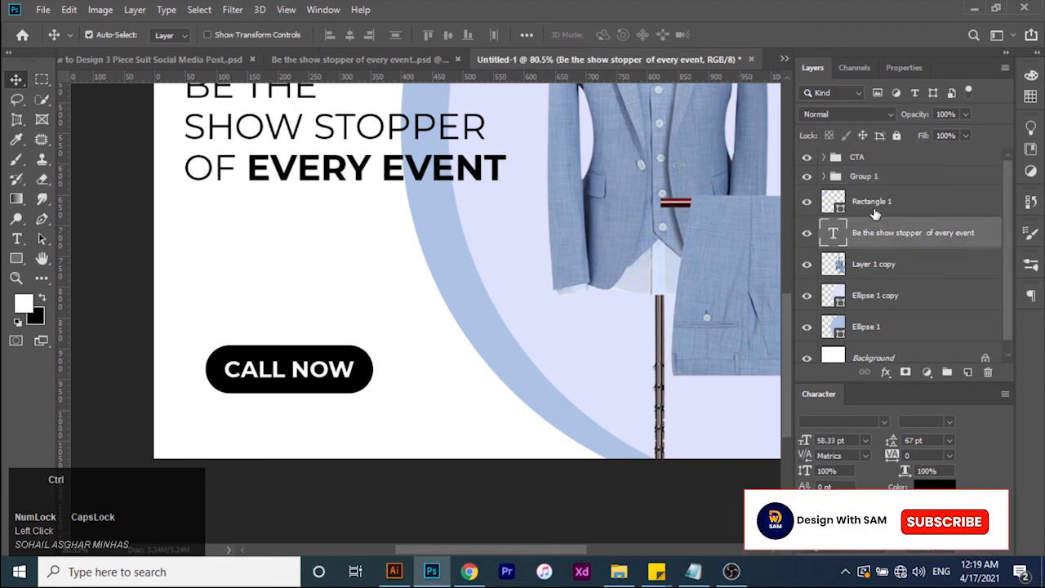
key(ctrl+g)
double_click(866, 227)
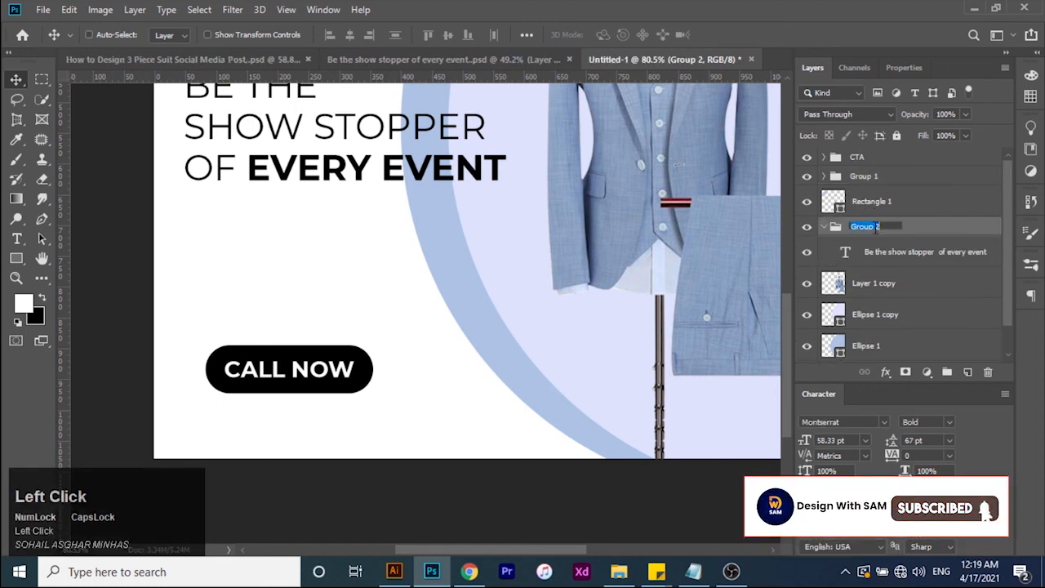
text(TEXT)
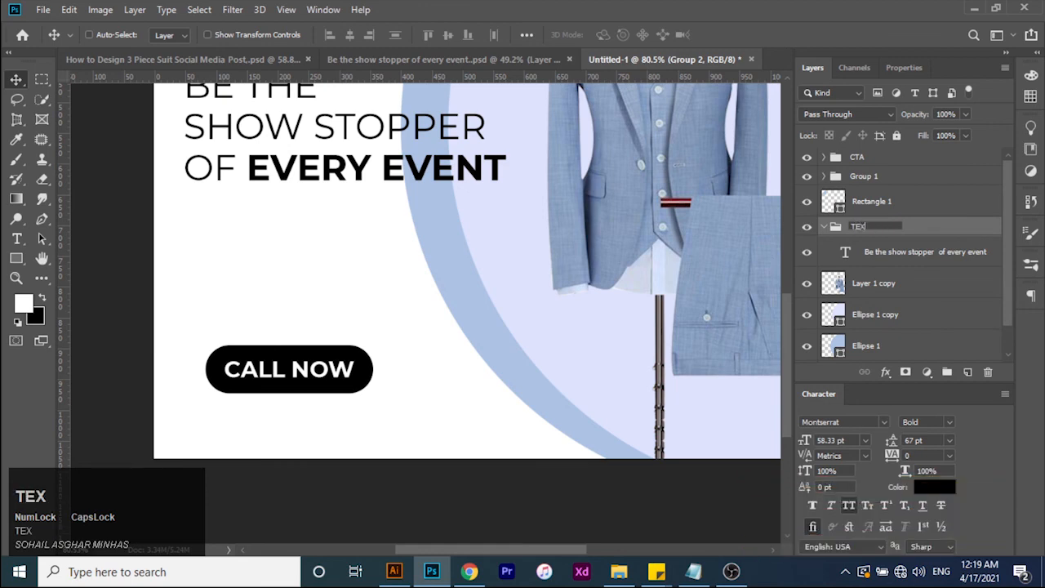
click(819, 228)
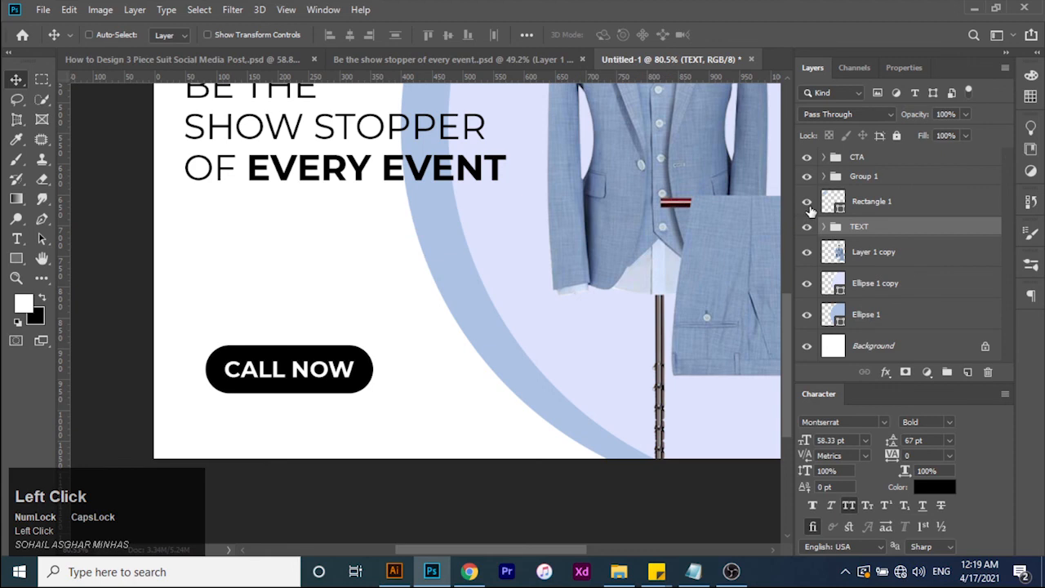
drag(872, 209, 876, 162)
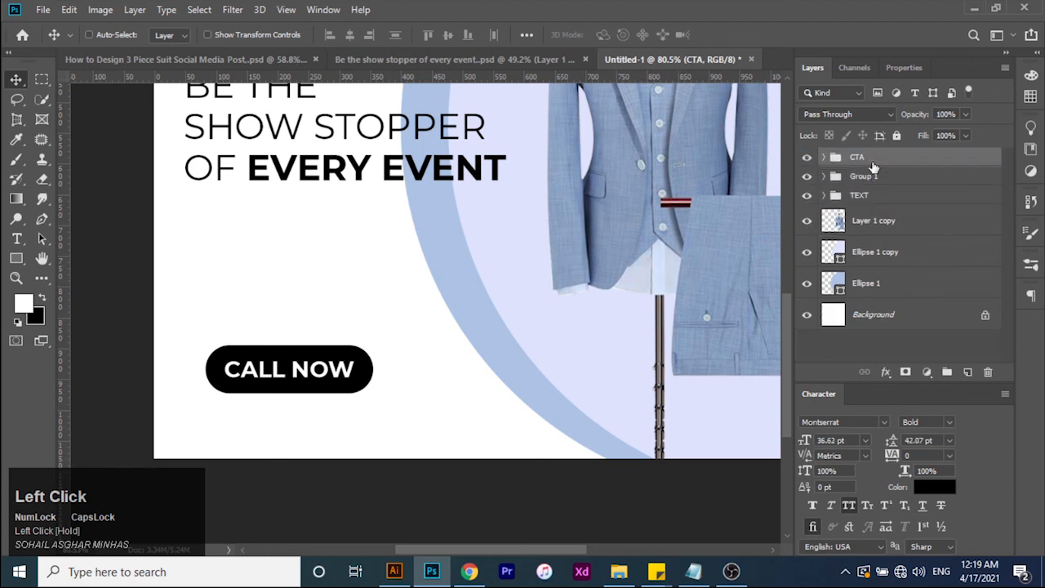
key(ctrl+z)
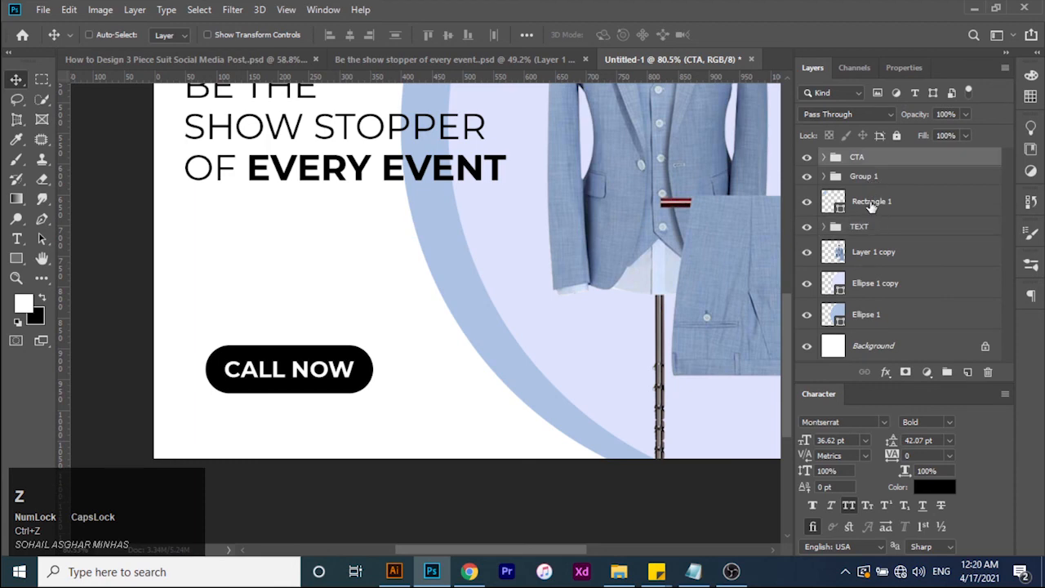
click(872, 208)
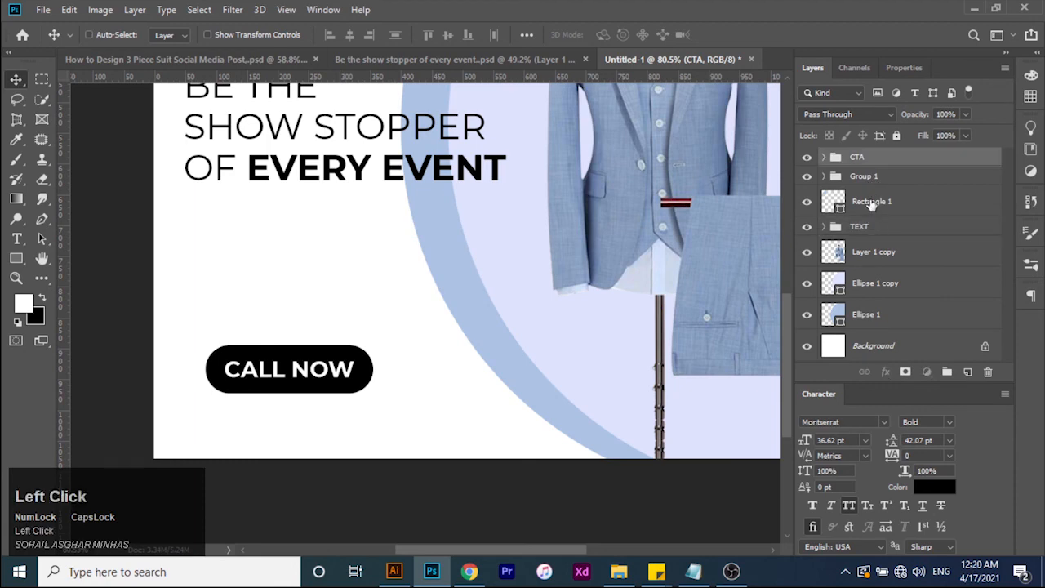
Step: Move the phone number text layer into the CTA group
click(866, 257)
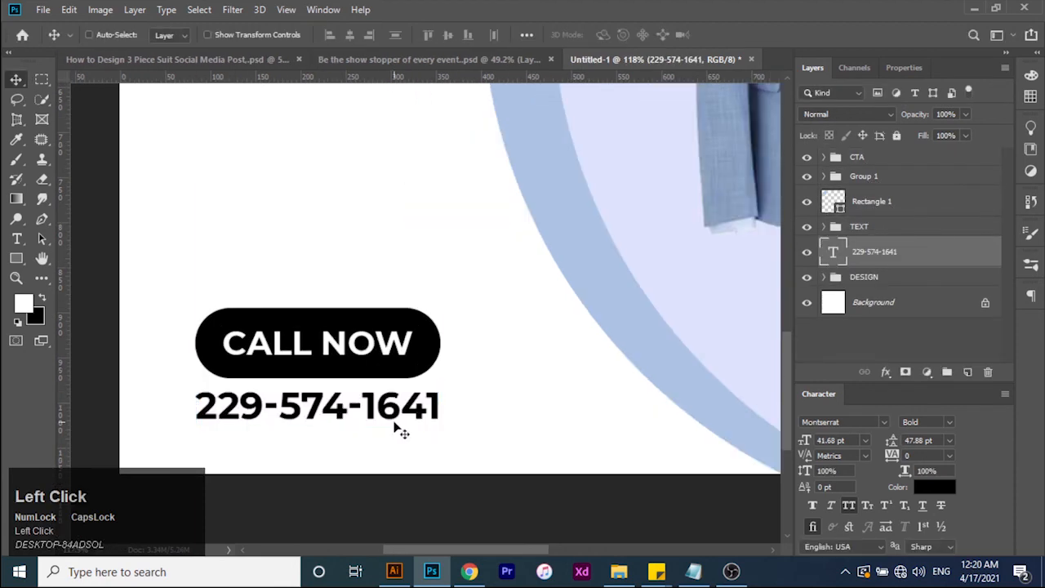
scroll(402, 433, down, 4)
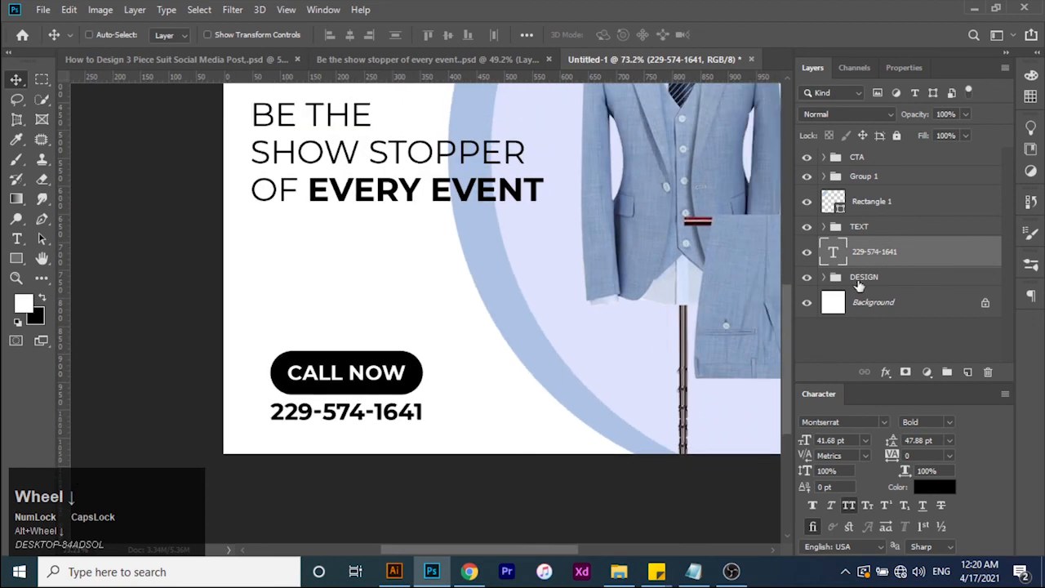
drag(870, 258, 871, 163)
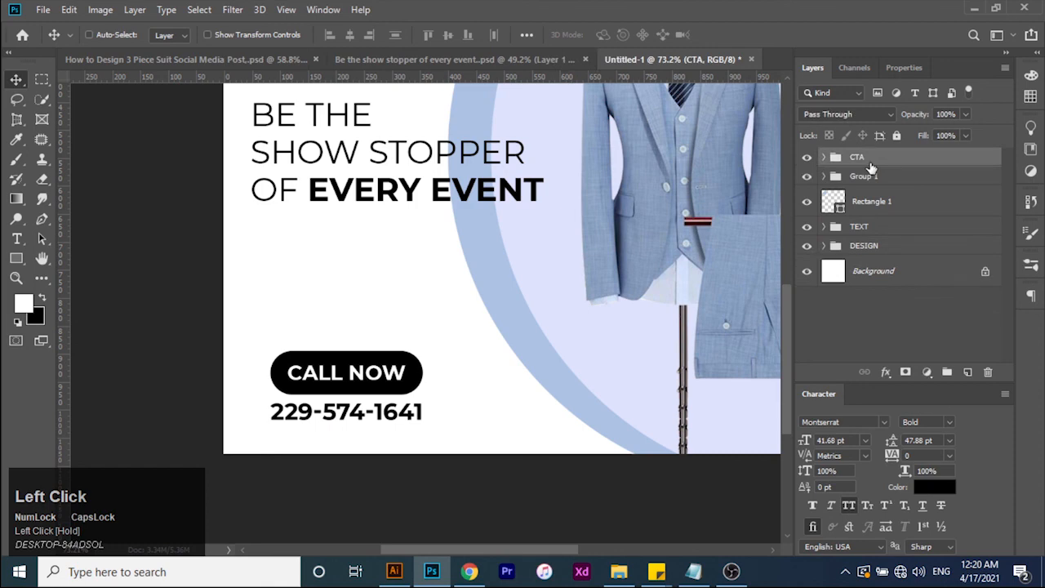
Step: Shift the CTA group sideways so the button and phone number line up with the headline's left edge
drag(406, 373, 392, 375)
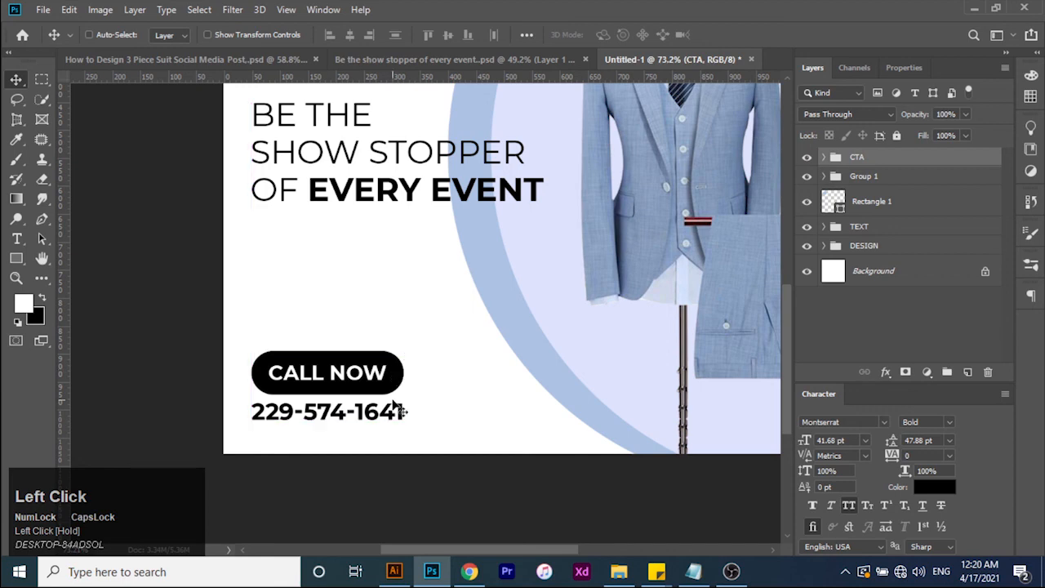
scroll(401, 412, up, 1)
alt+scroll(394, 407, down, 1)
alt+scroll(393, 408, down, 3)
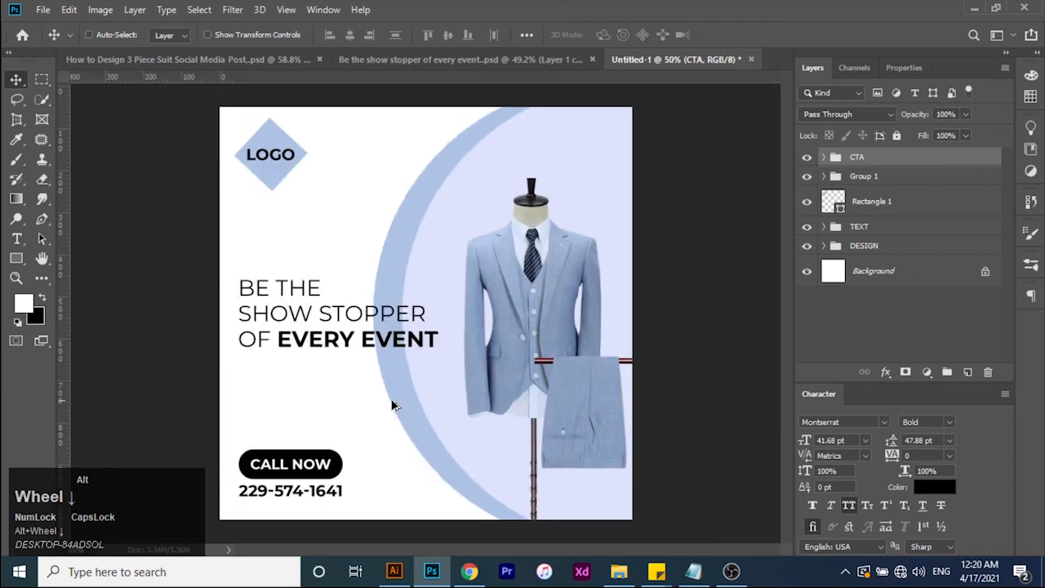